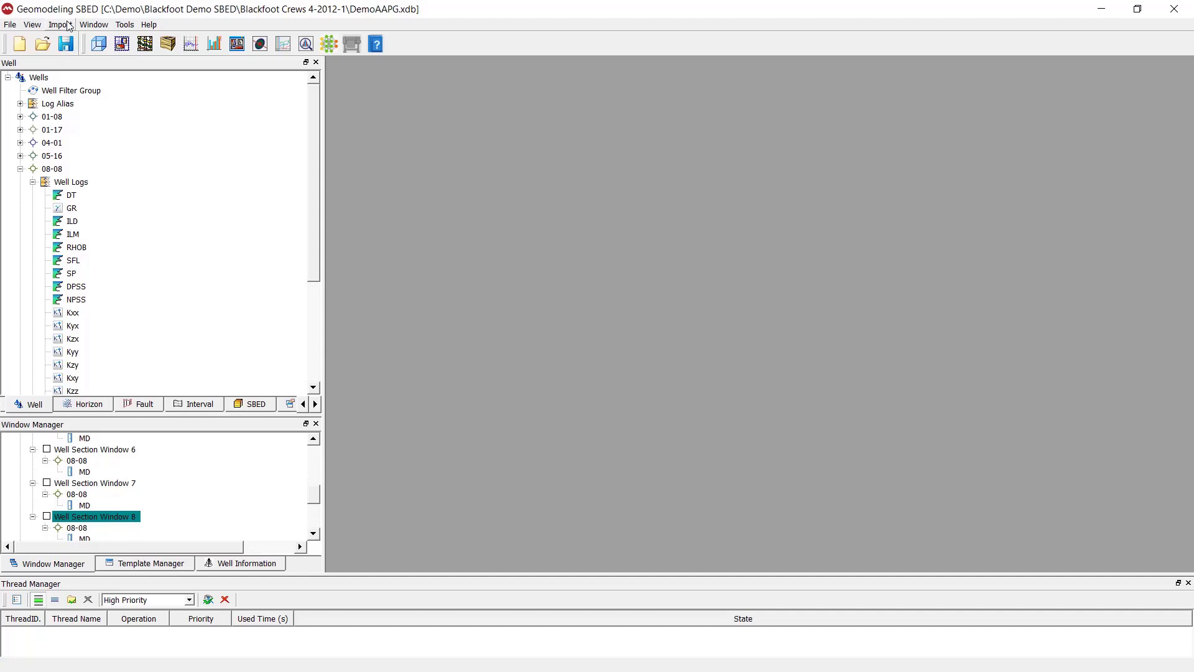
Start a core plug analysis import for well data and select the Core plug measurements file
left_click(67, 25)
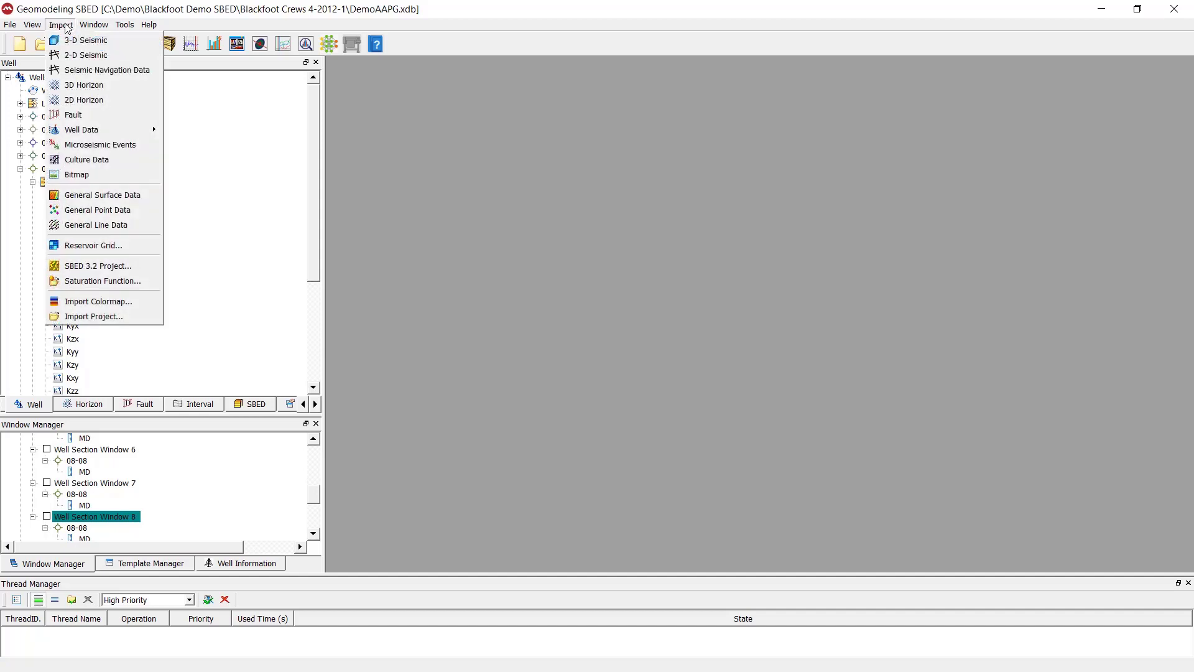
mouse_move(100, 131)
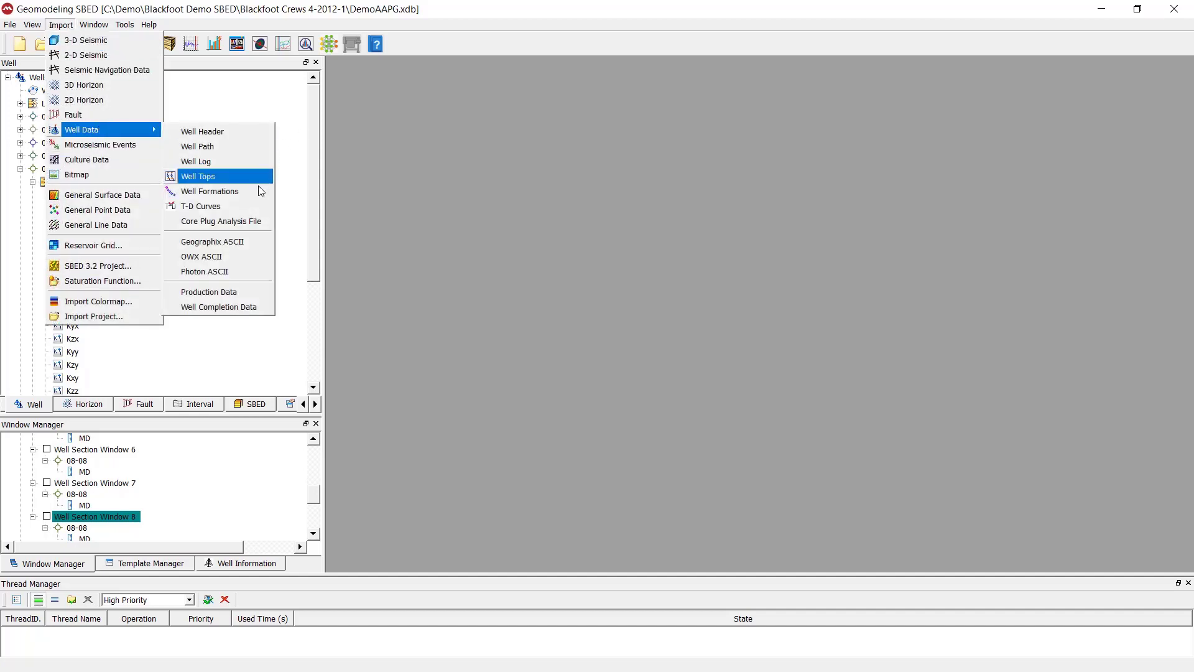
left_click(255, 228)
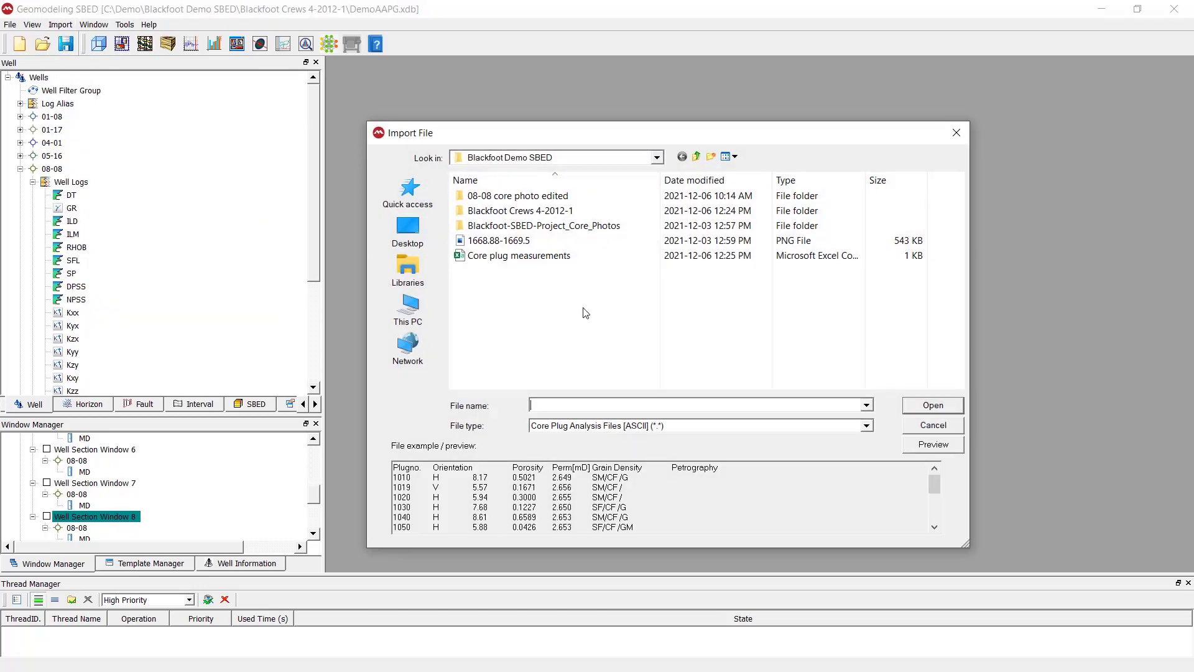
left_click(576, 256)
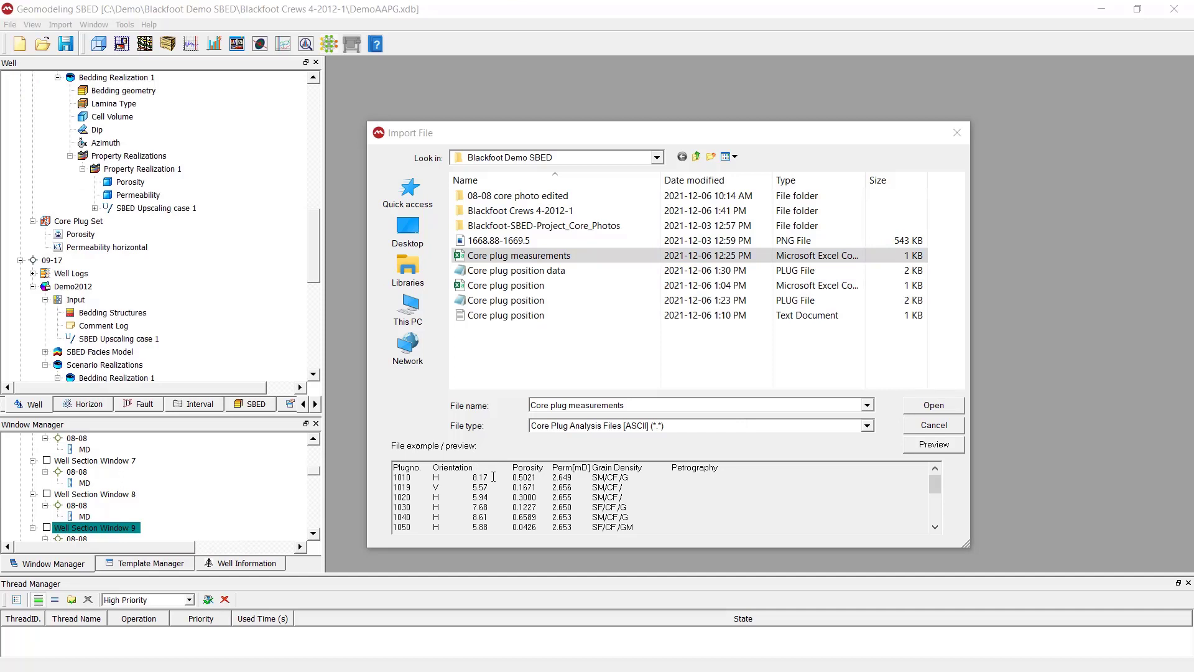
Preview the depth, porosity and horizontal permeability data in Core plug measurements and open the file
left_click_drag(513, 468, 530, 477)
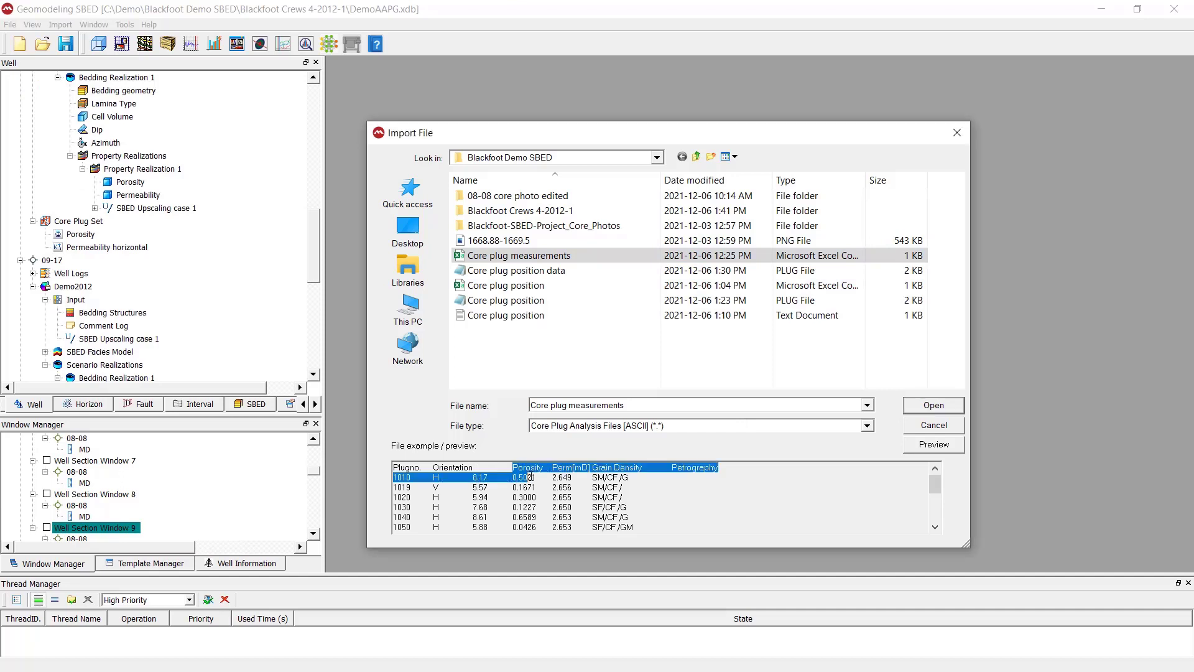
left_click(534, 477)
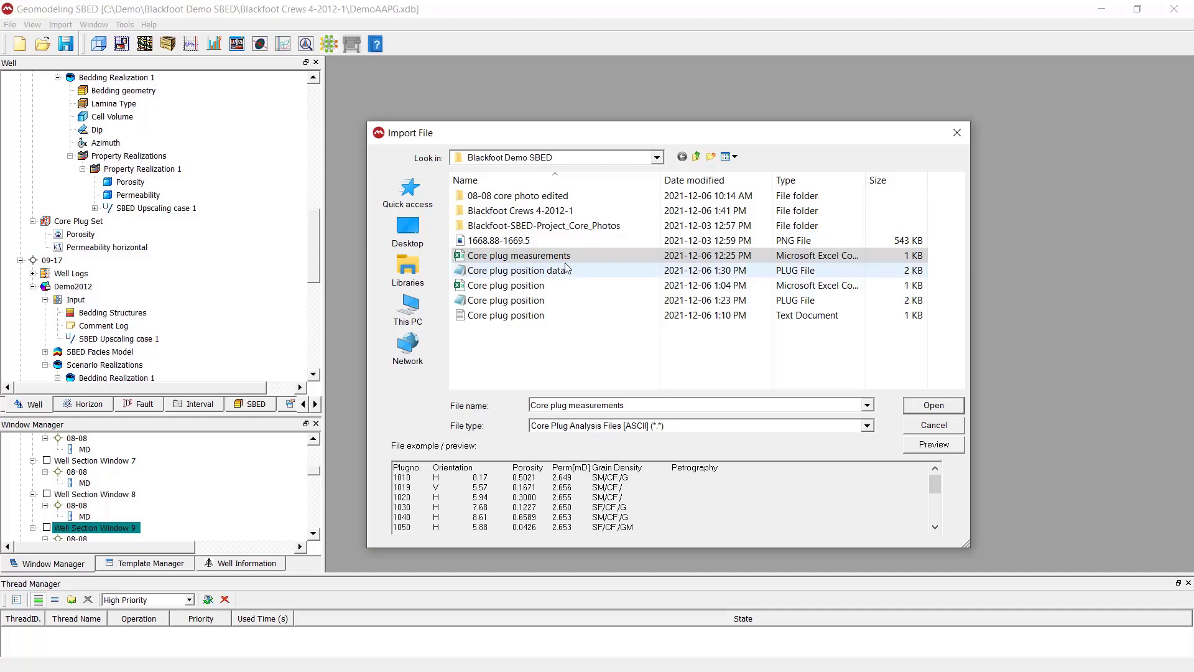
left_click(953, 446)
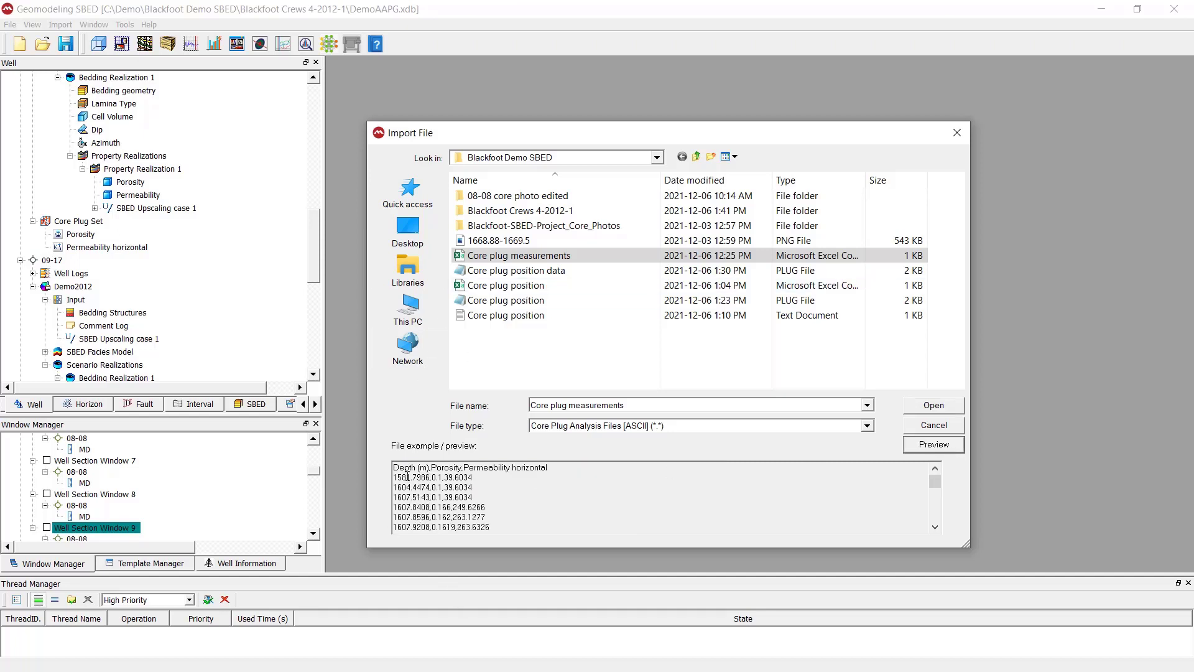
left_click_drag(407, 477, 396, 468)
left_click(437, 486)
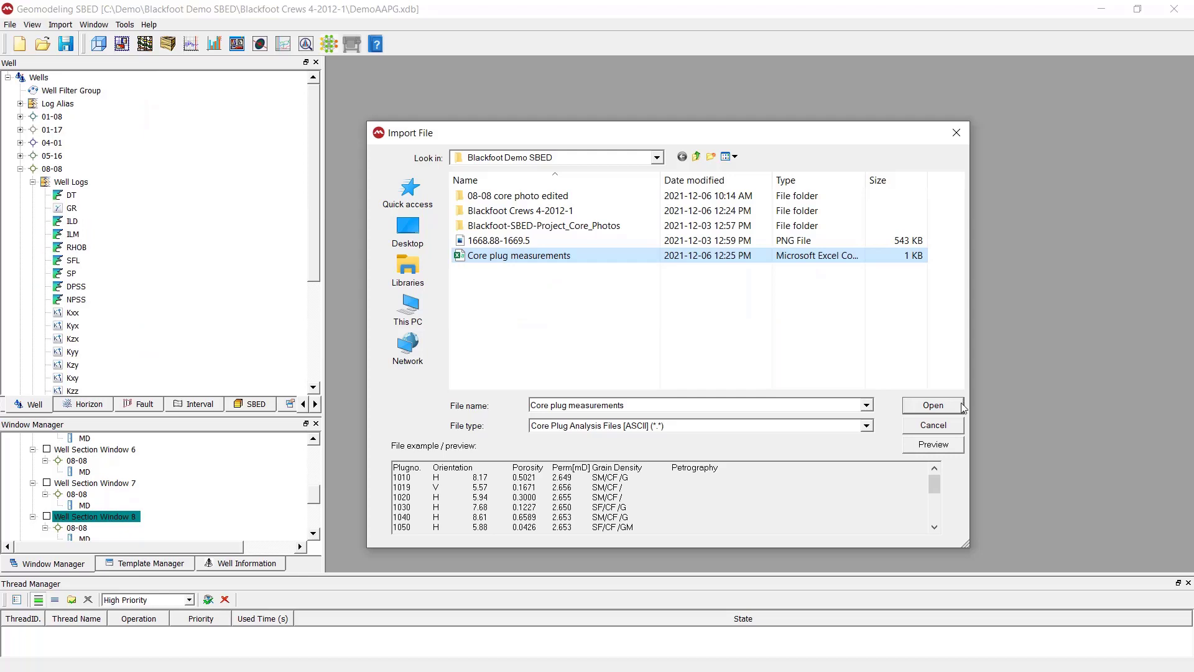
left_click(961, 403)
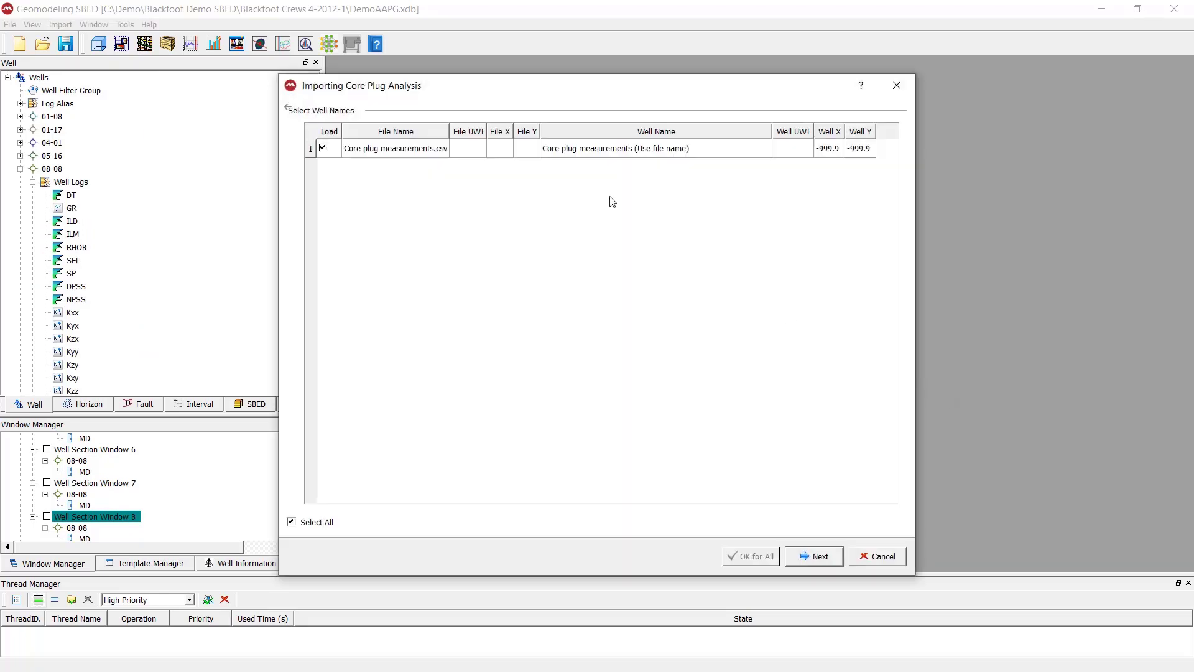
Assign the core plug file to well 08-08, proceed to the file format settings and enlarge the import dialog
left_click(704, 152)
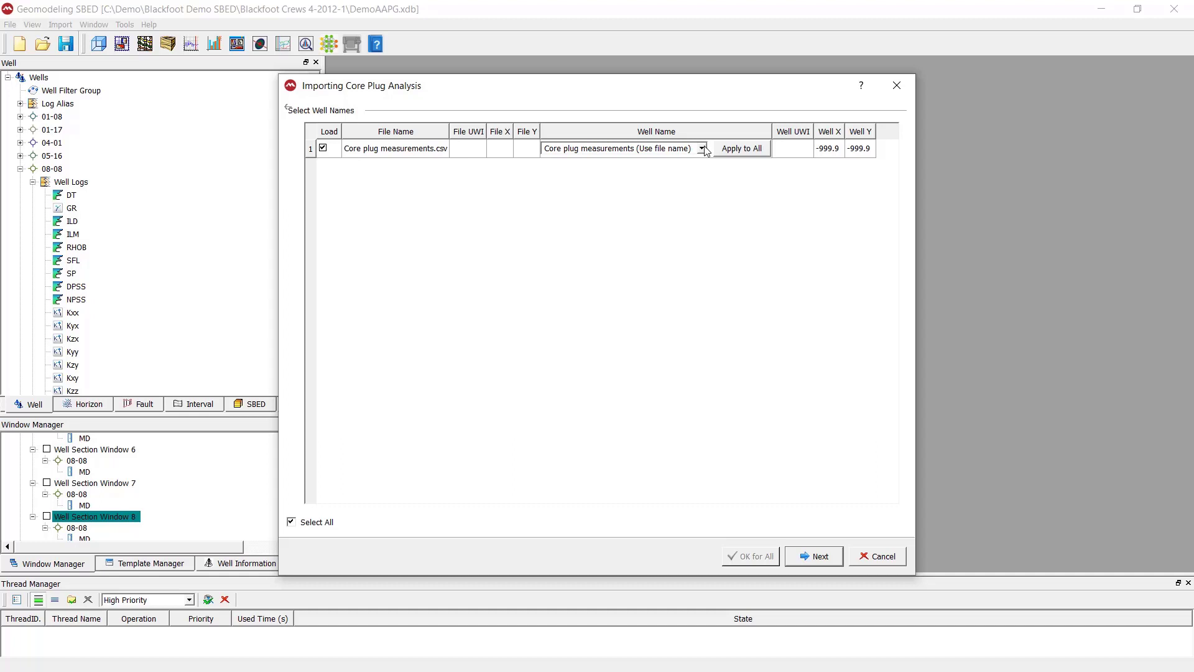
left_click(703, 149)
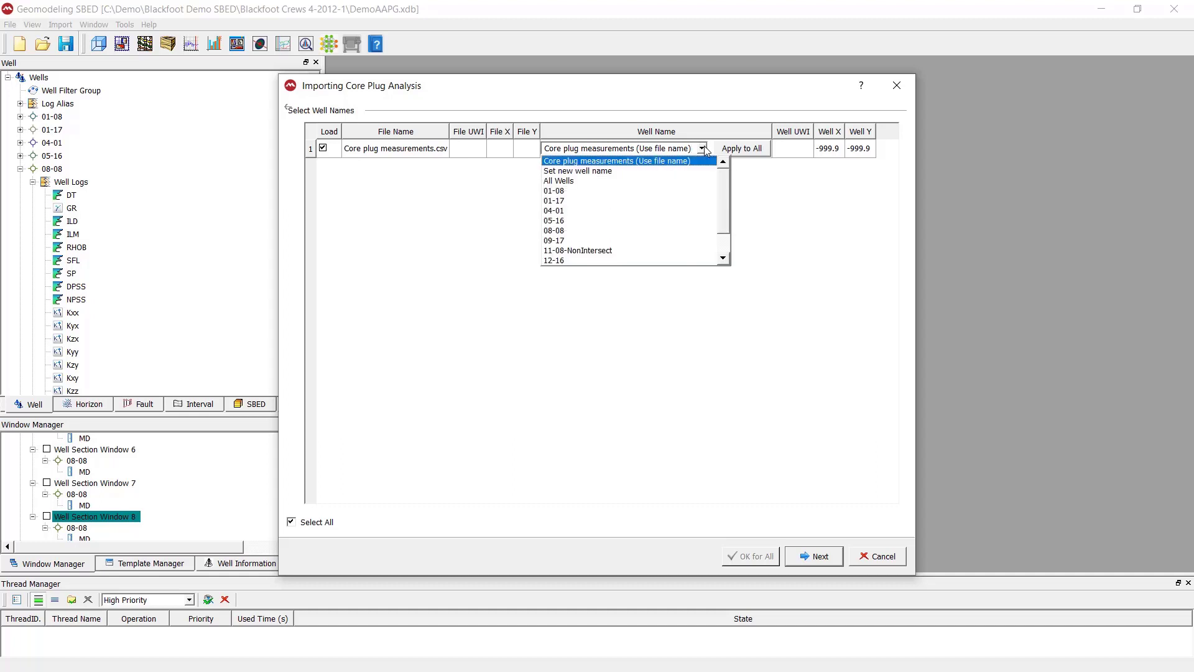
left_click(684, 231)
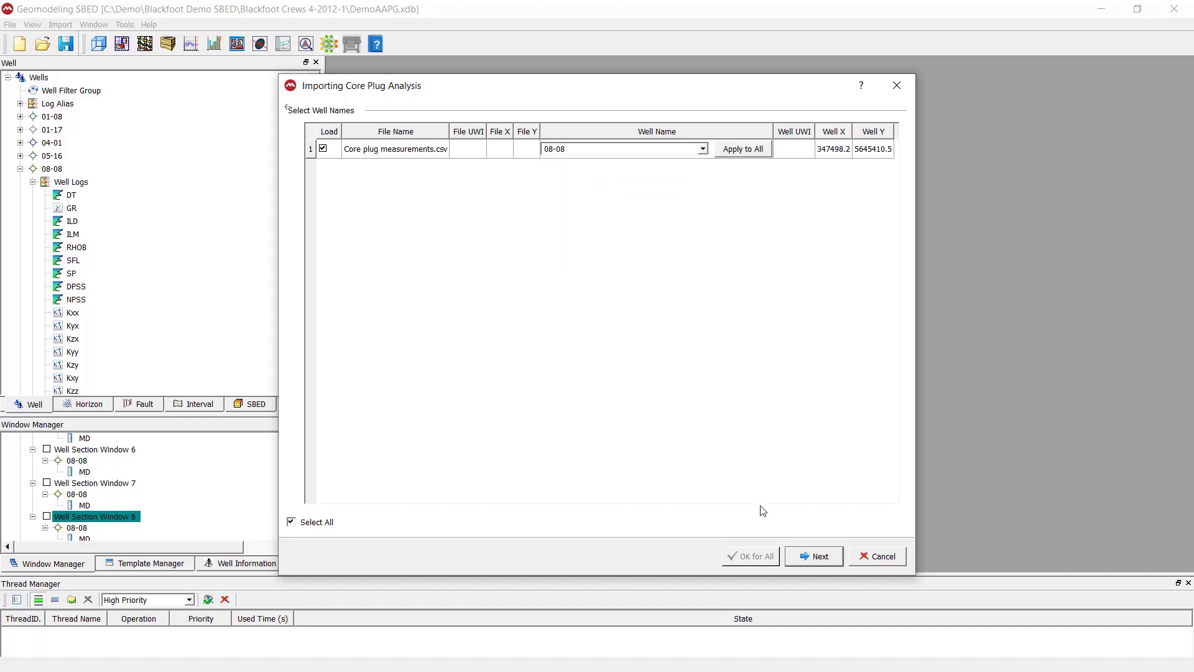
left_click(897, 166)
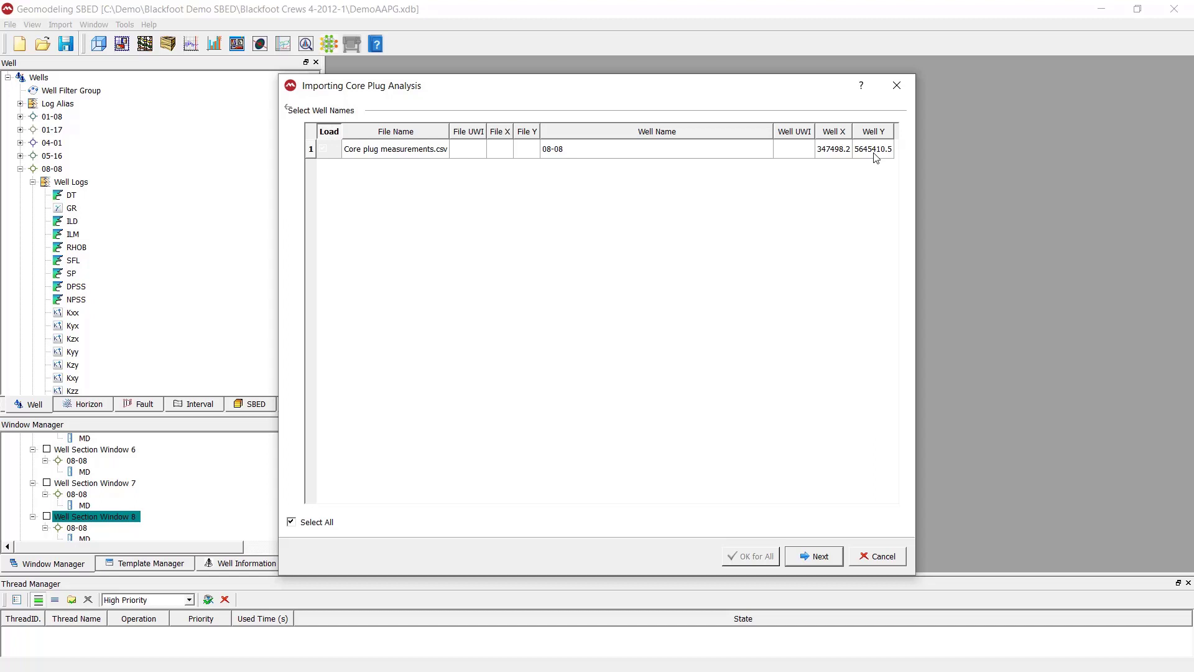
left_click(814, 557)
left_click_drag(626, 85, 640, 45)
left_click_drag(777, 567, 770, 624)
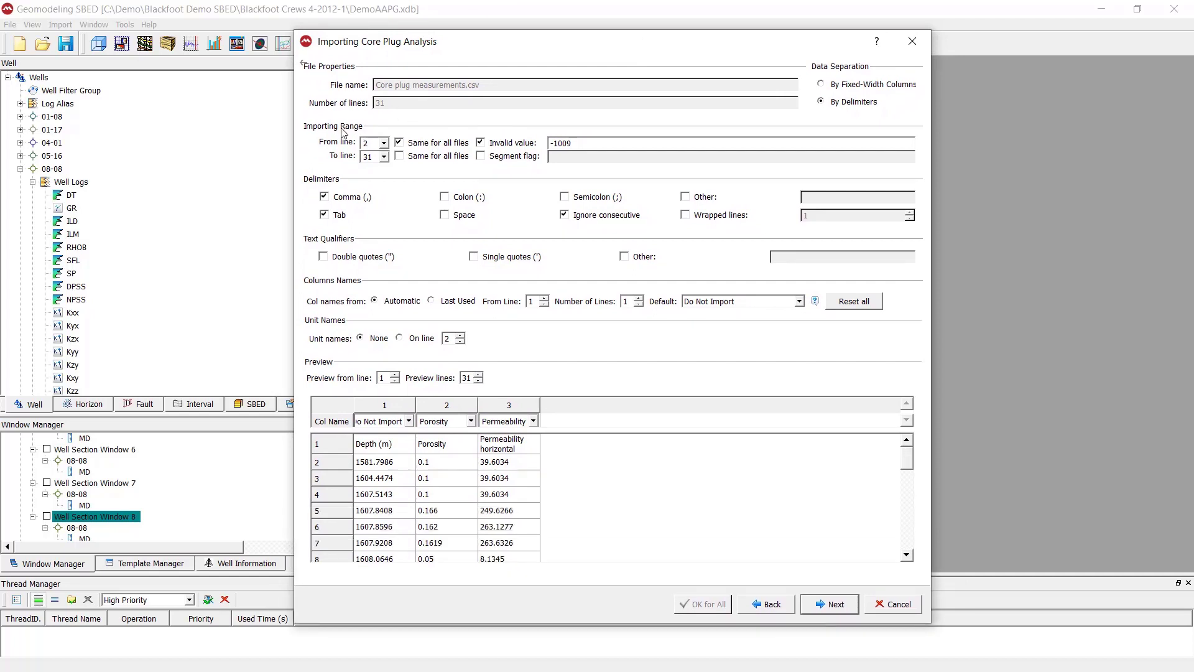
Check the import range against the first data row of the preview and disable the invalid value option
left_click(337, 466)
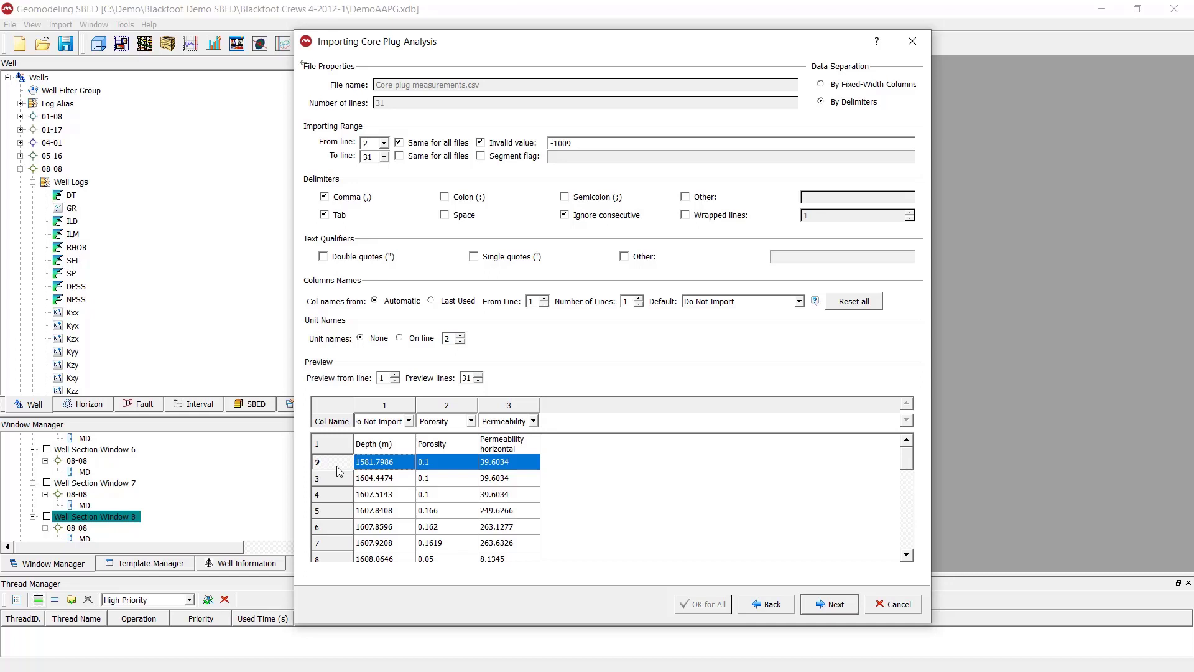
left_click(376, 148)
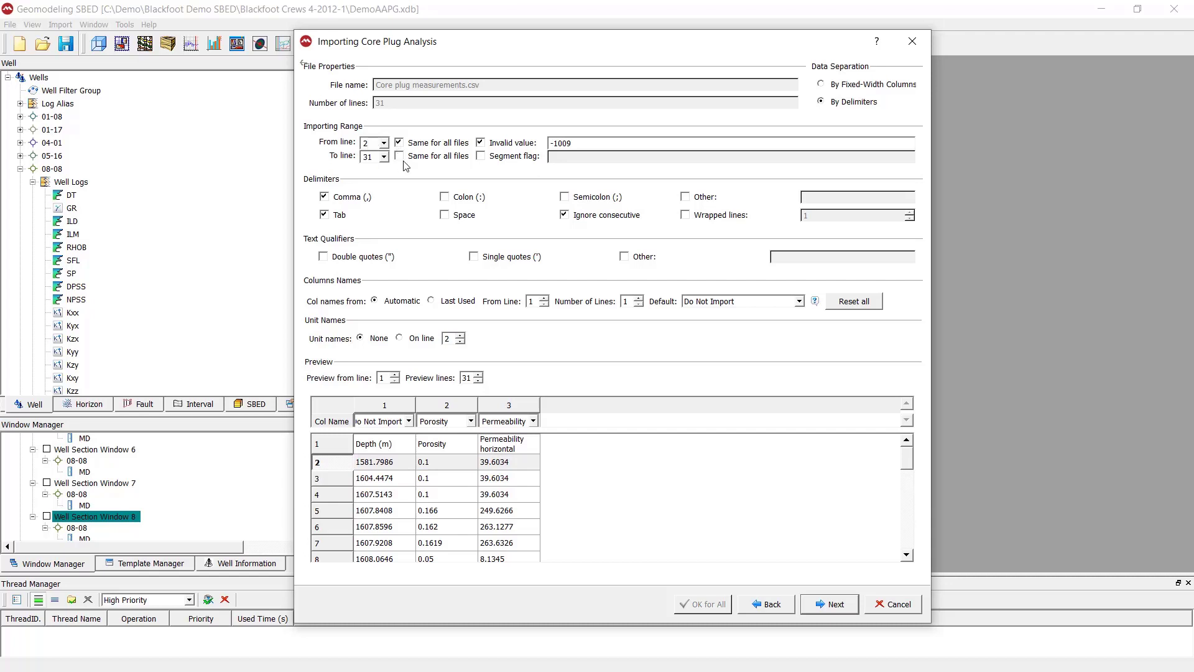
scroll(916, 496, "down", 1)
scroll(916, 496, "up", 2)
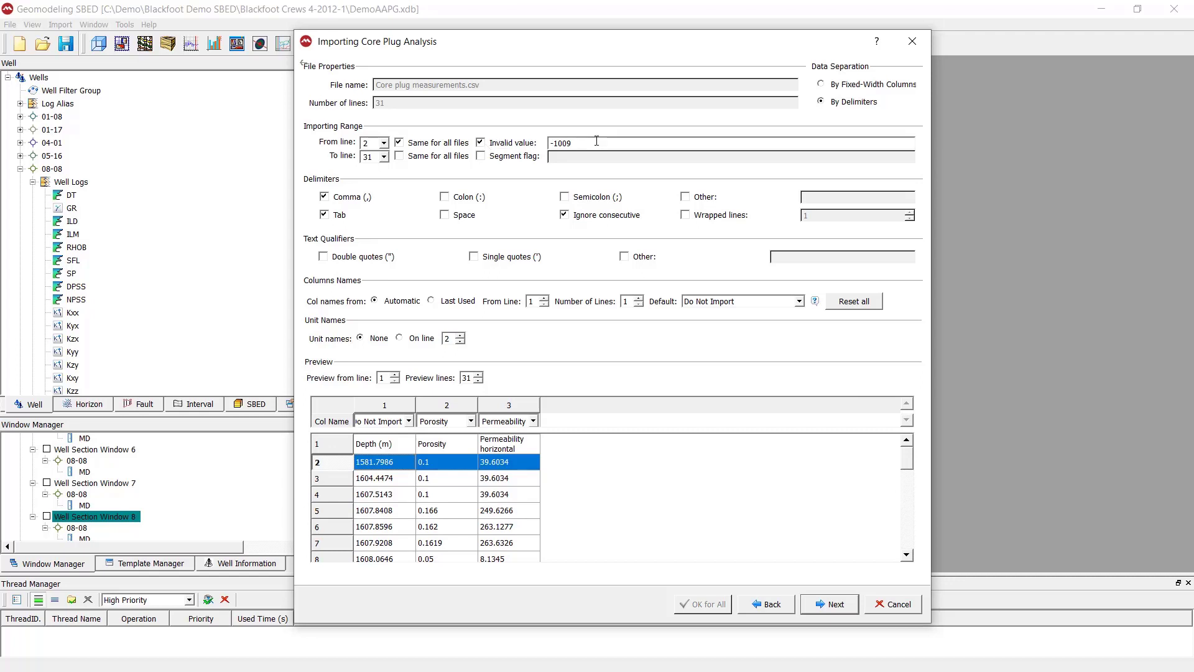
left_click(498, 143)
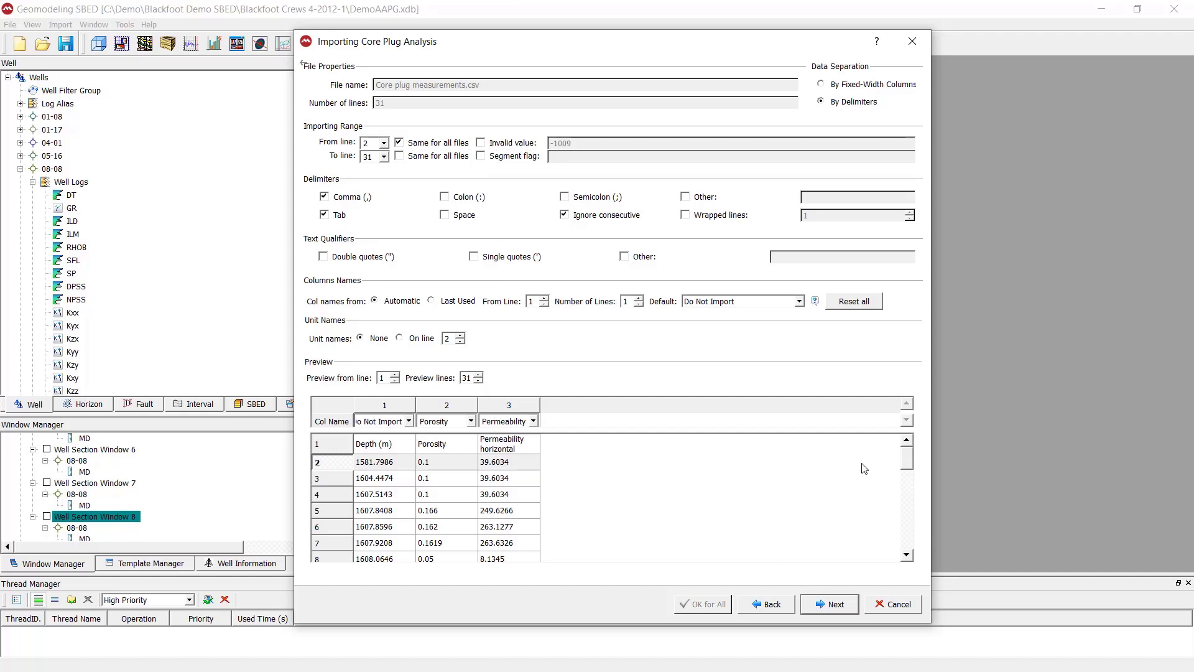
mouse_move(907, 460)
left_mouse_down()
mouse_move(920, 549)
mouse_move(913, 450)
left_mouse_up()
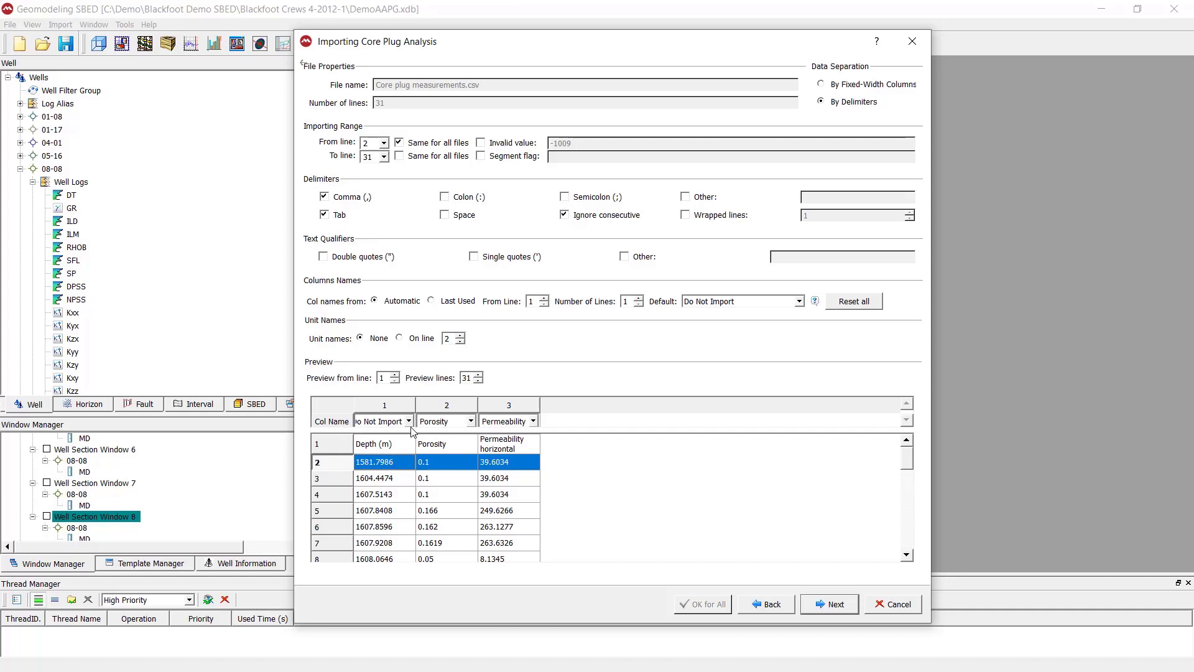
Map the first file column to Core Depth and keep the second column as Porosity
left_click(433, 447)
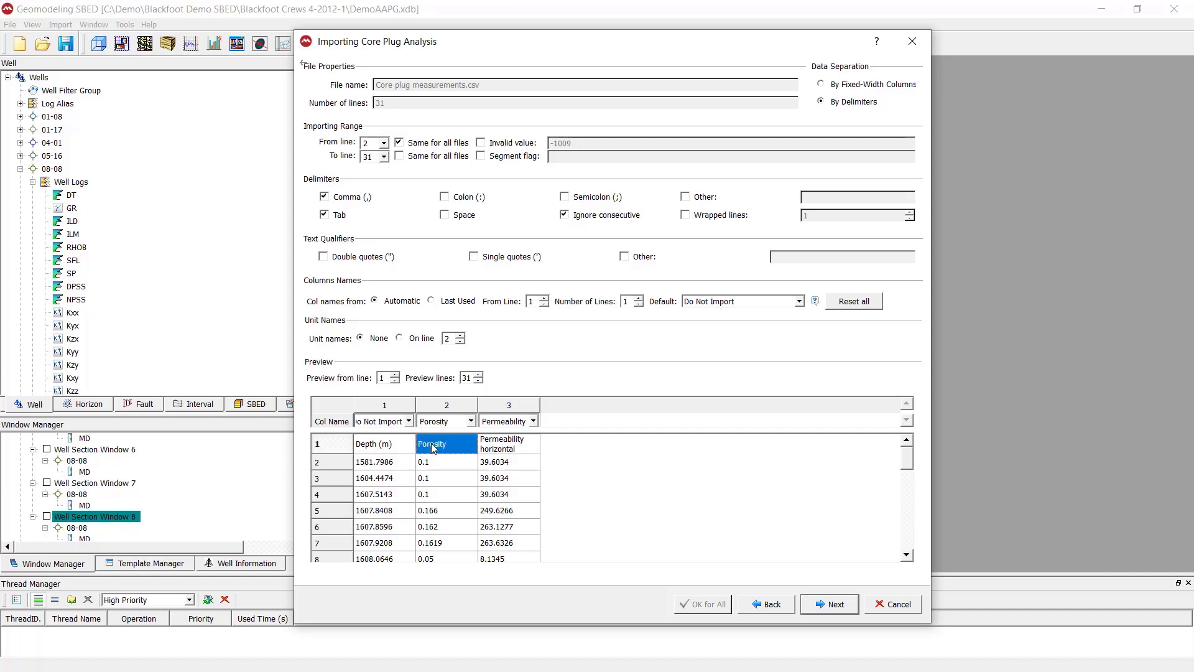
left_click(503, 450)
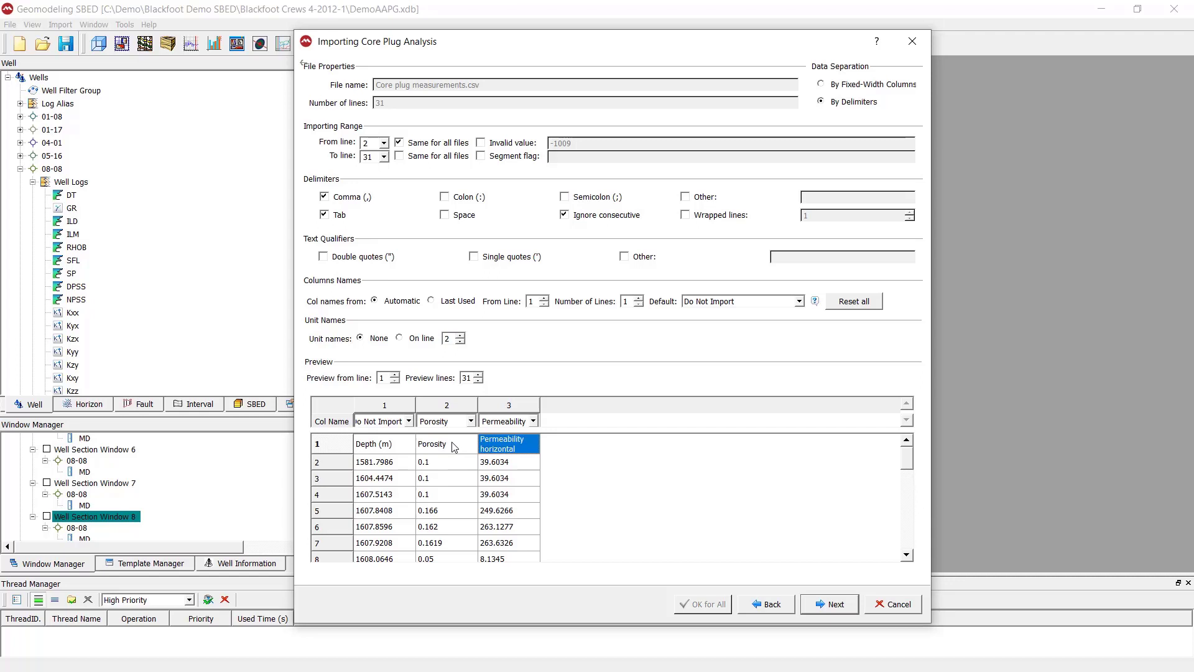
left_click(410, 421)
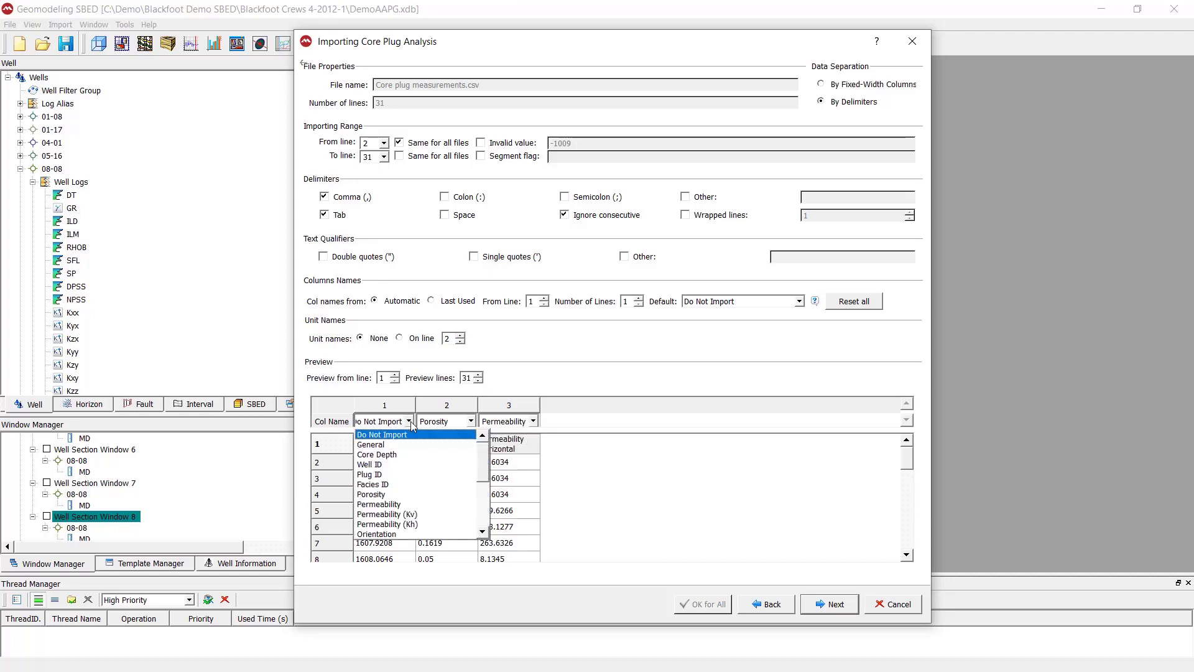
left_click(414, 454)
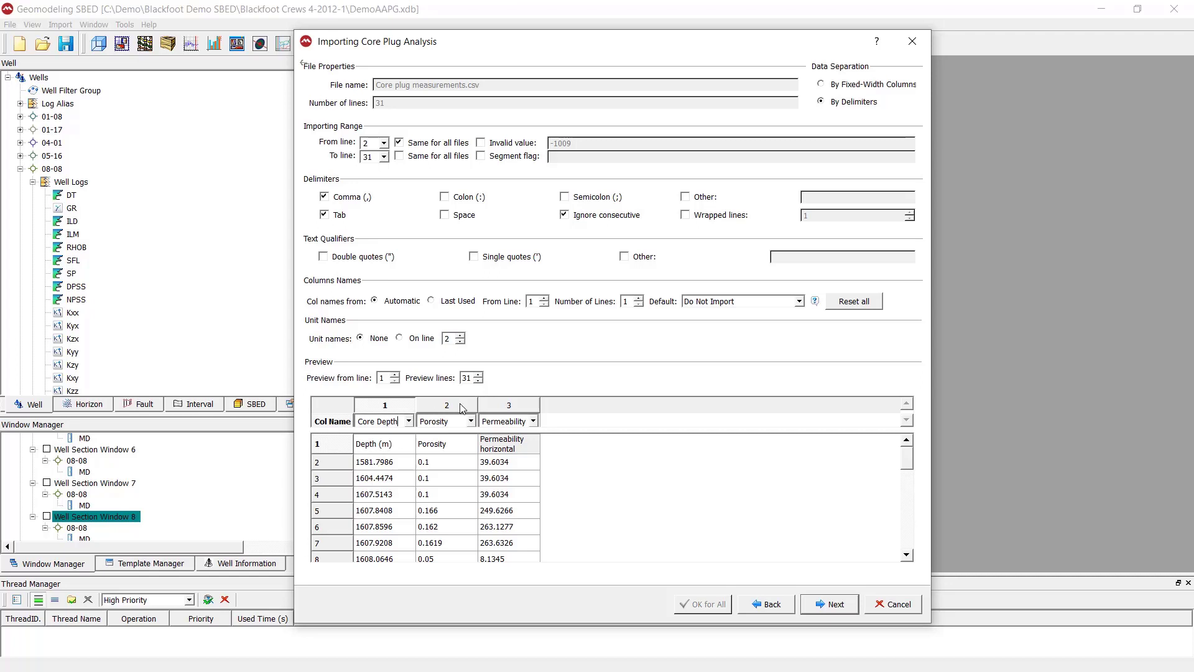
left_click(471, 422)
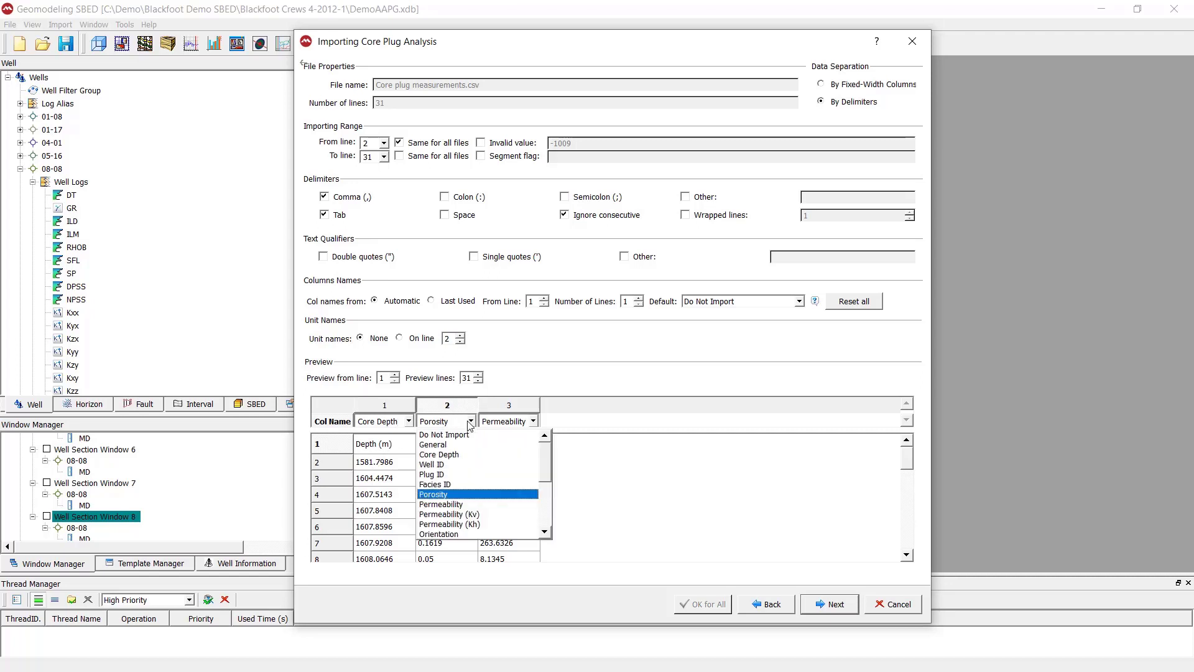
left_click(461, 494)
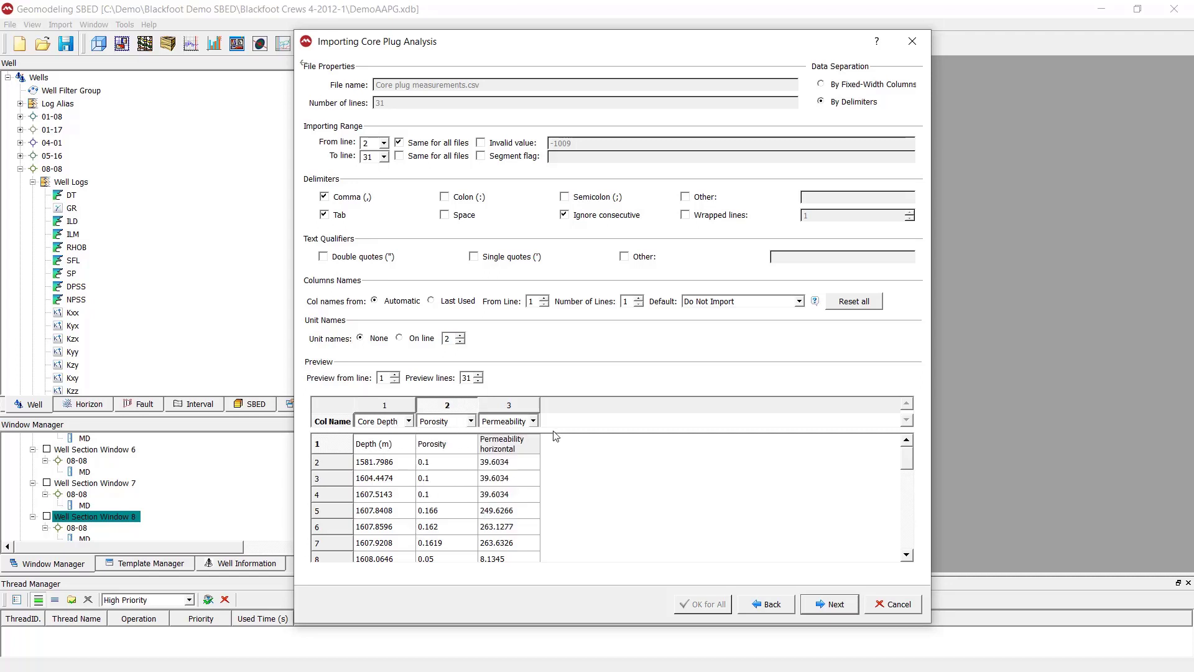
Map the third file column to Permeability (Kh) and continue to the core plug dimensions and template settings
left_click(534, 422)
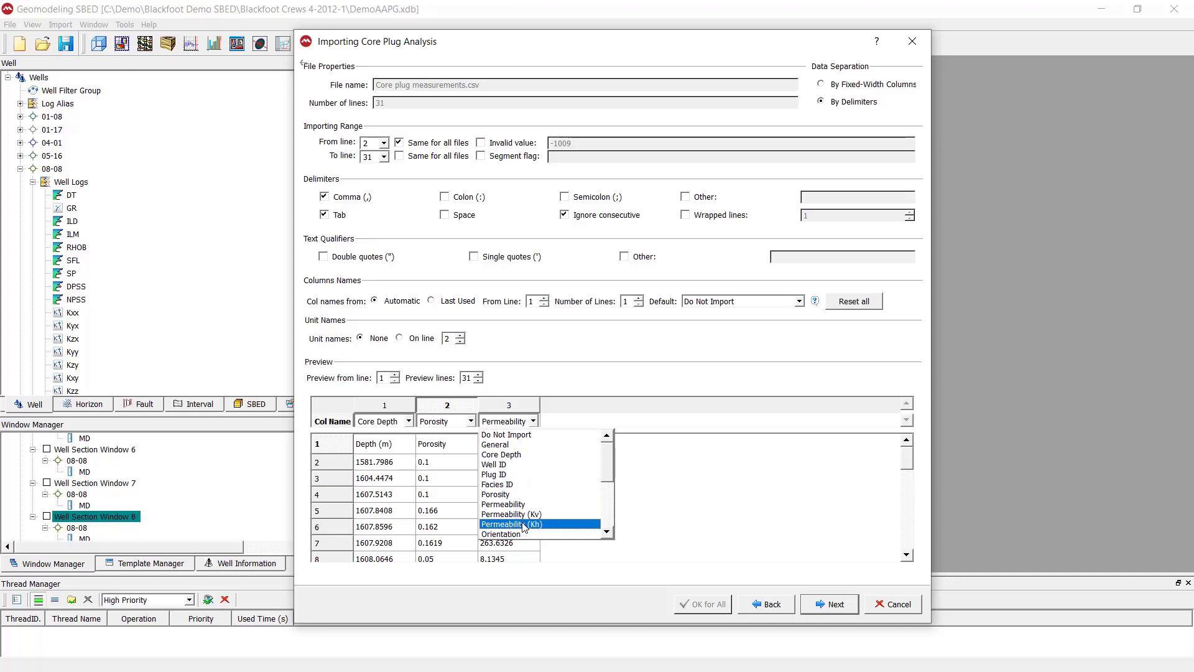
left_click(528, 526)
left_click(534, 422)
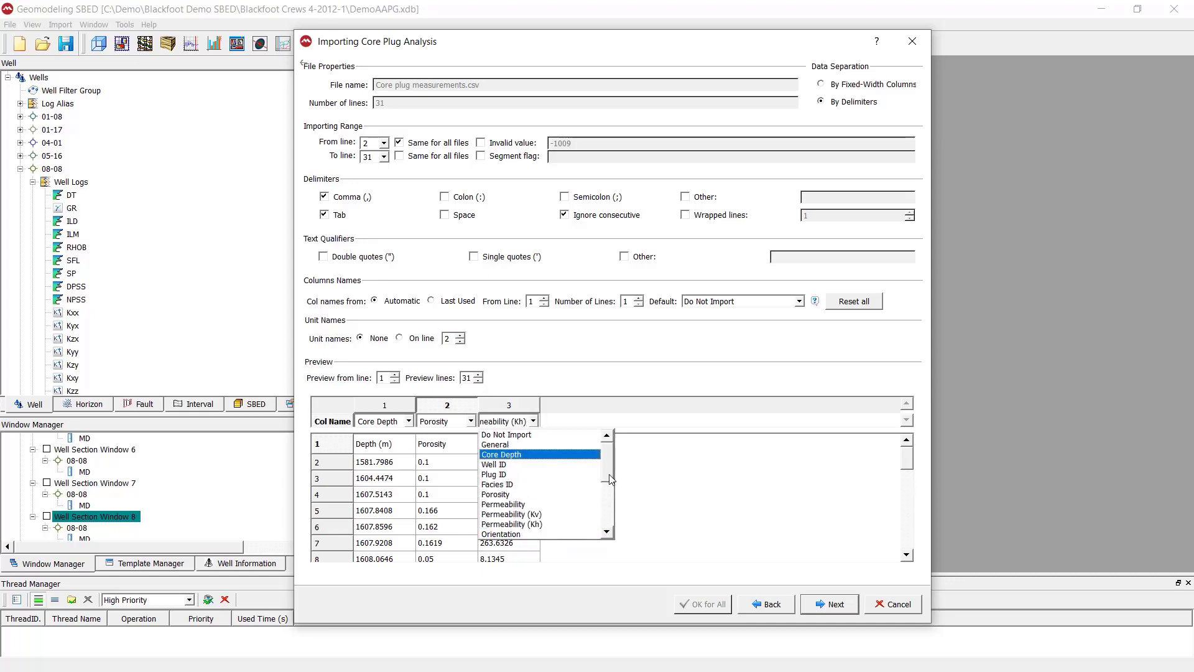
left_click_drag(611, 480, 612, 512)
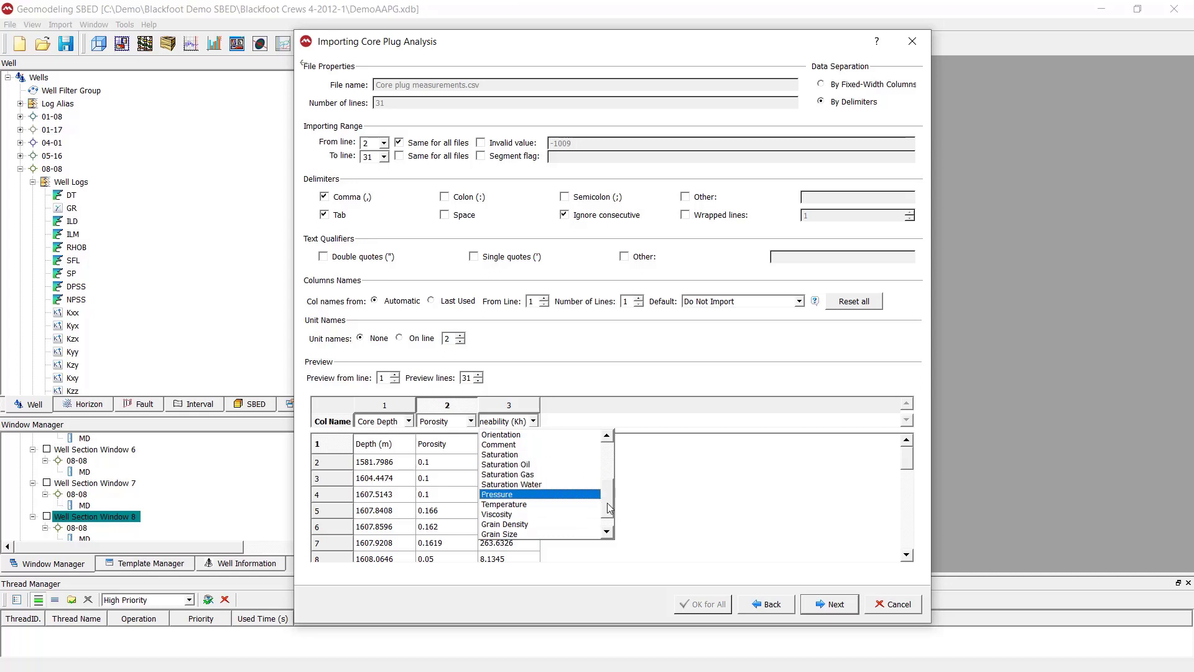
left_click_drag(610, 512, 609, 521)
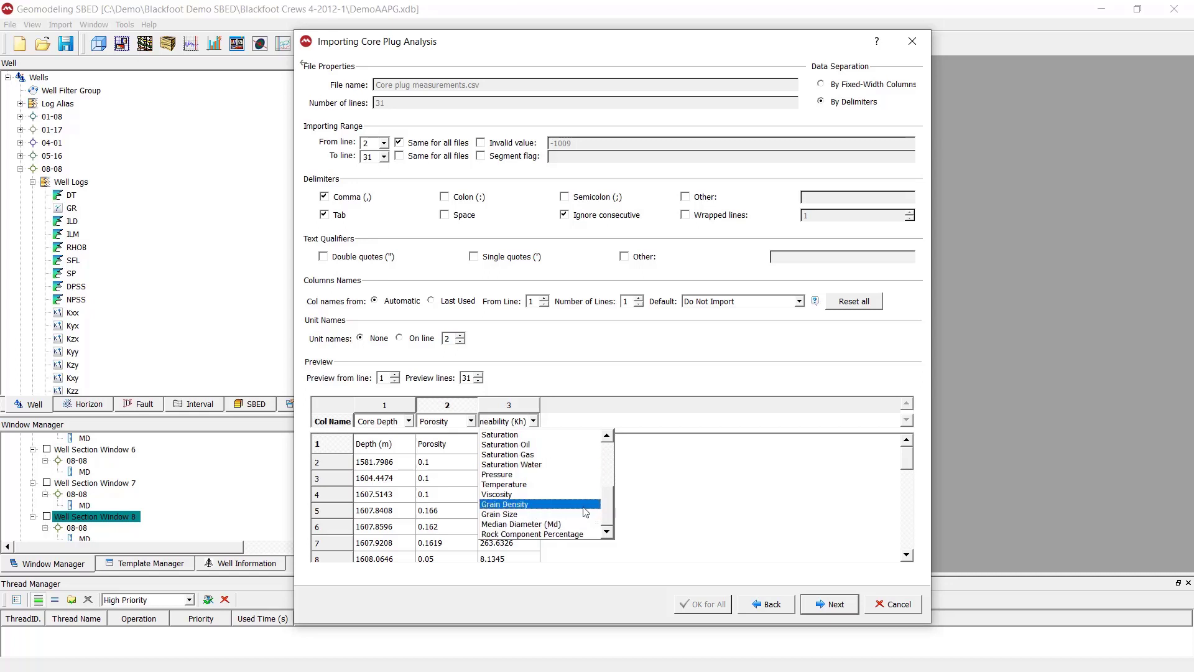
left_click_drag(609, 525, 603, 448)
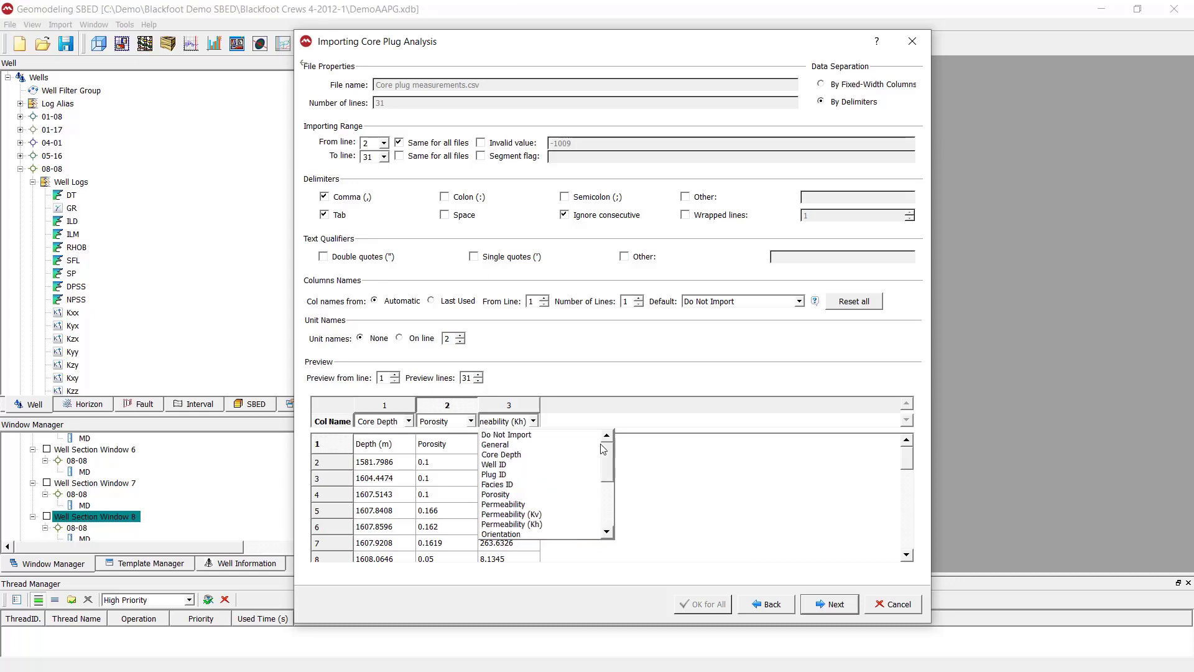
left_click(569, 523)
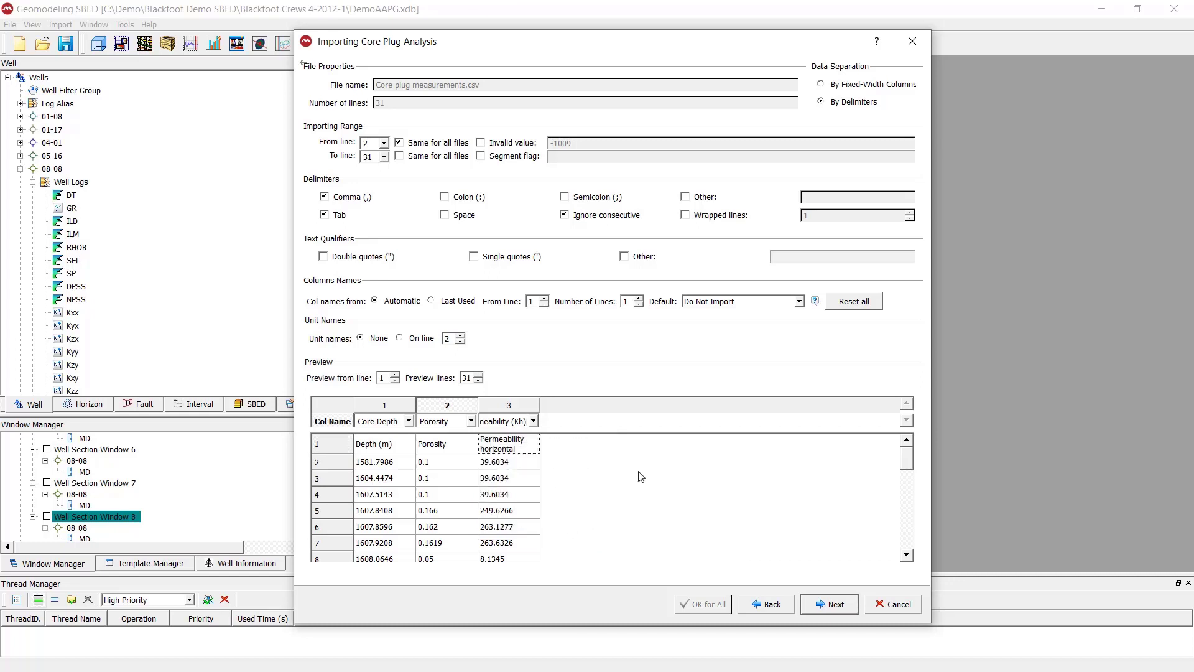
left_click(831, 607)
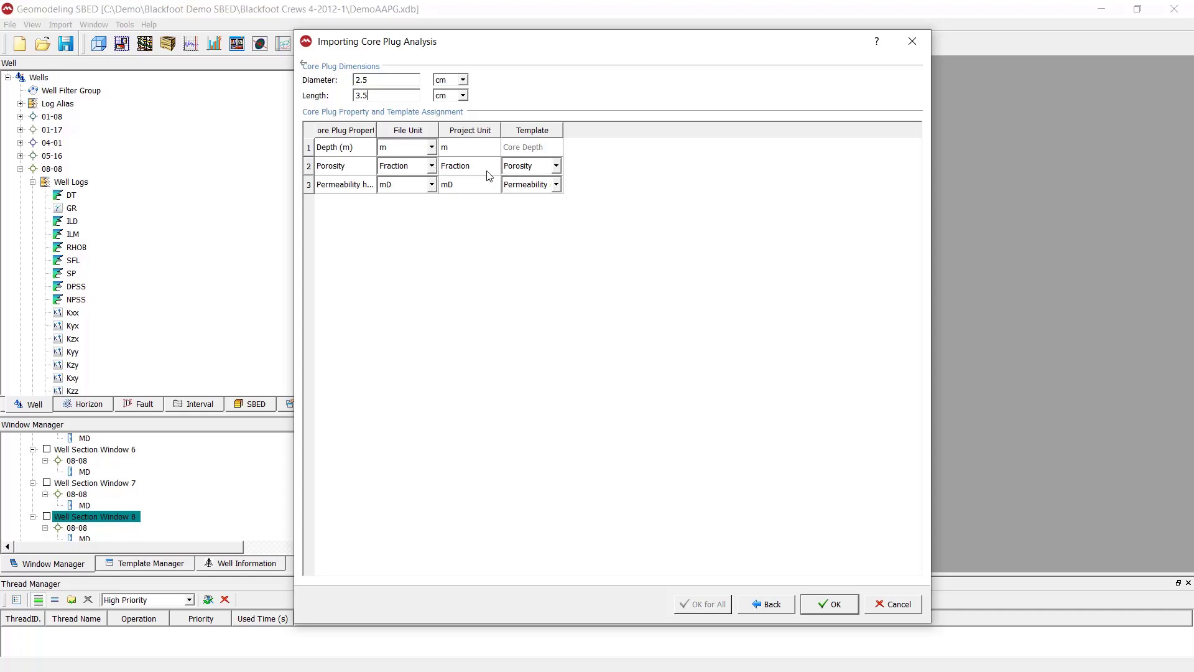
Check the template assignments for the porosity and horizontal permeability properties
left_click(557, 171)
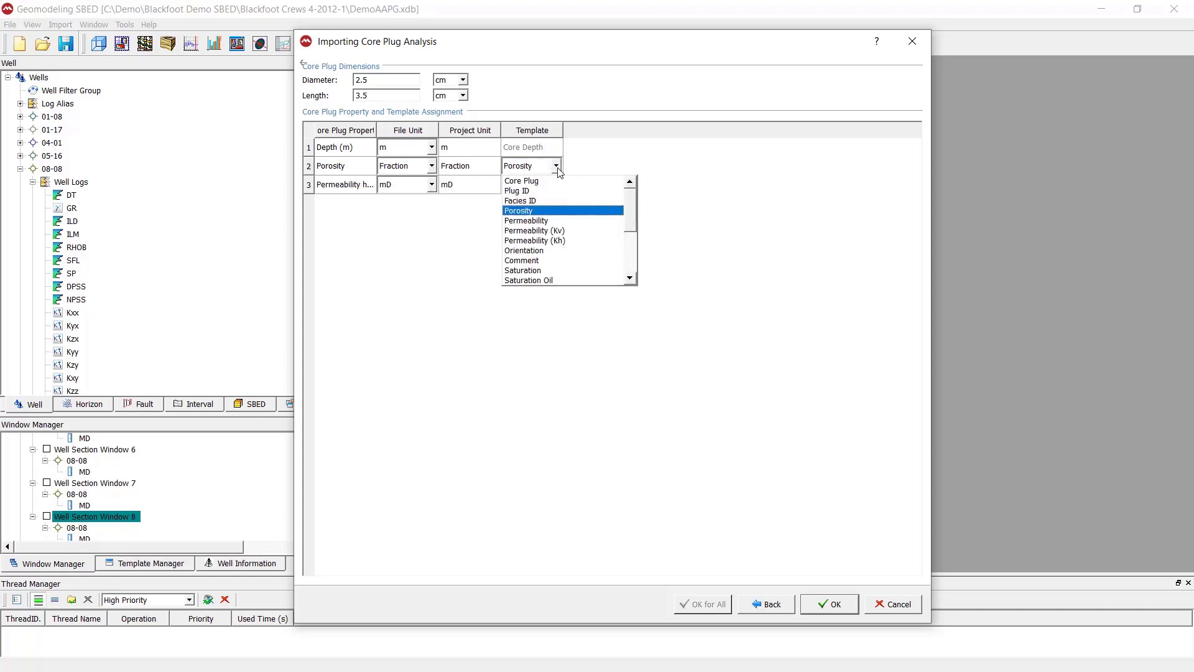
left_click(558, 171)
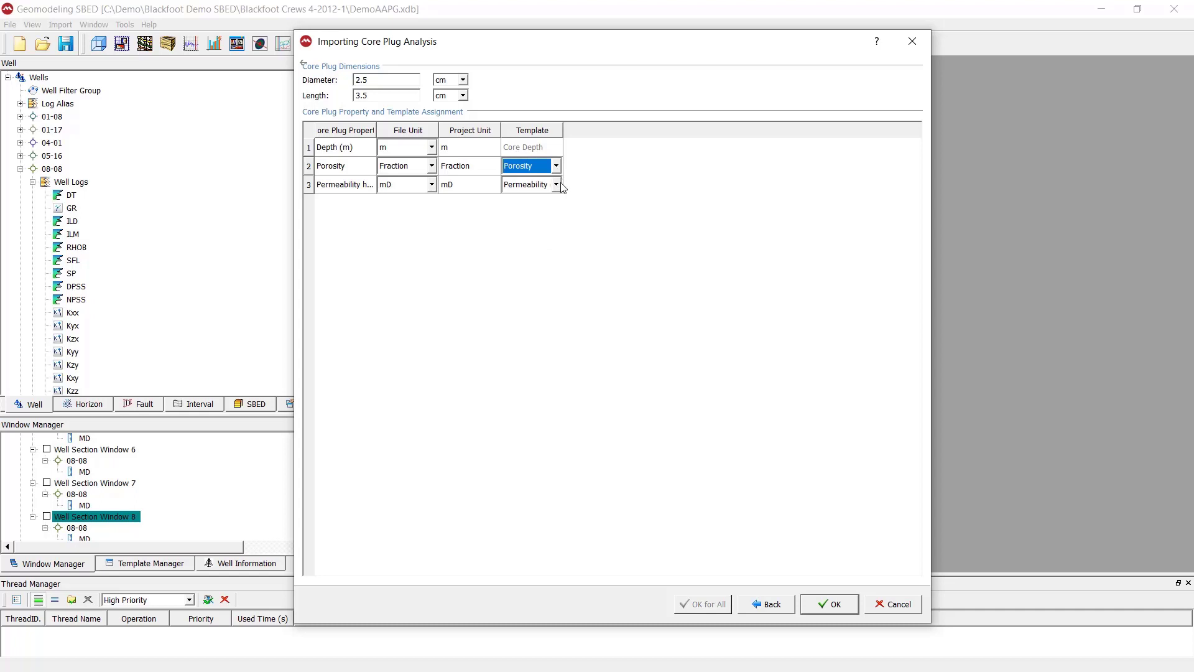
left_click(560, 184)
left_click(560, 184)
left_click(621, 222)
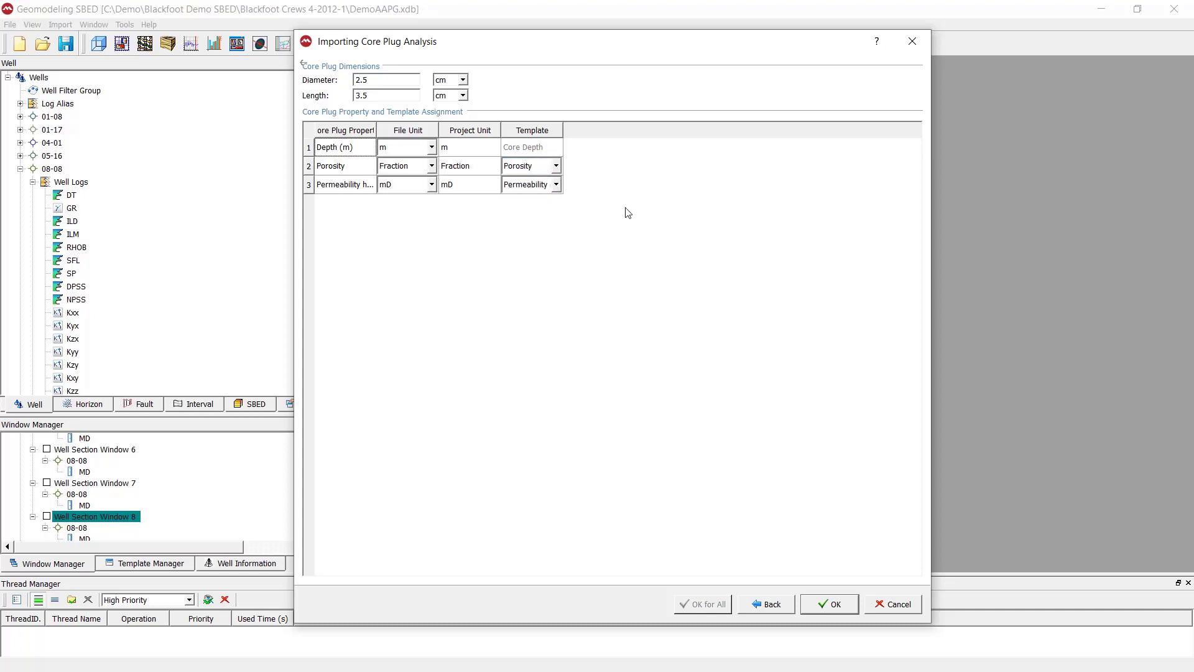
Finish the core plug import and locate the new Core Plug Set under well 08-08
left_click(830, 604)
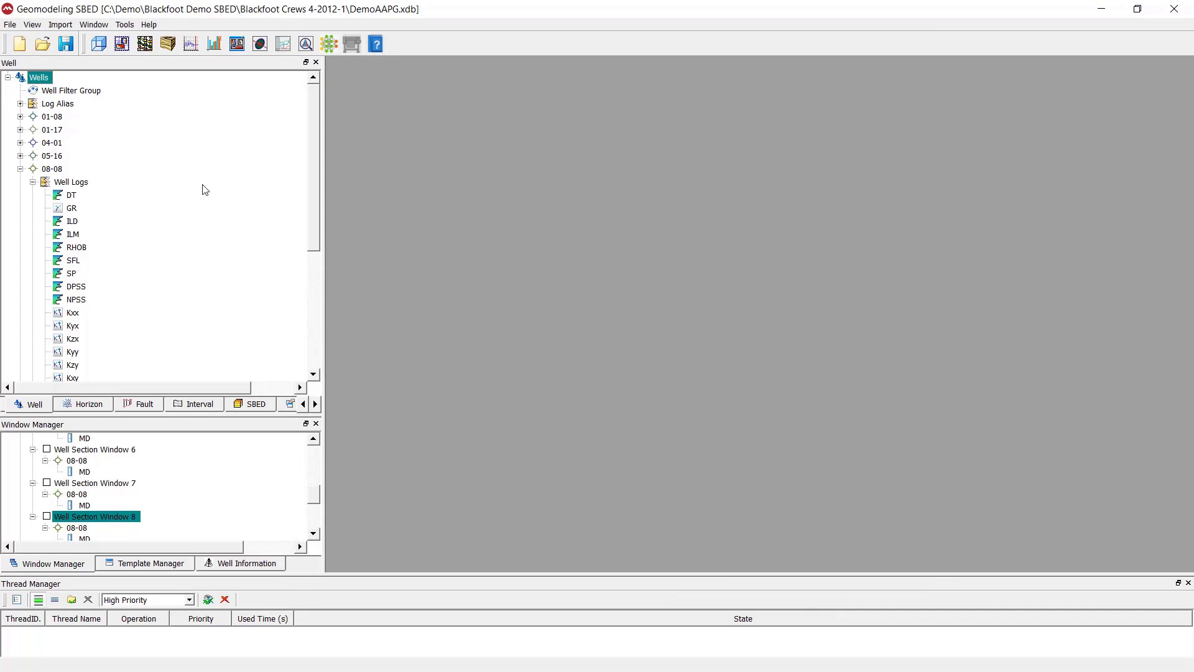
scroll(214, 222, "down", 4)
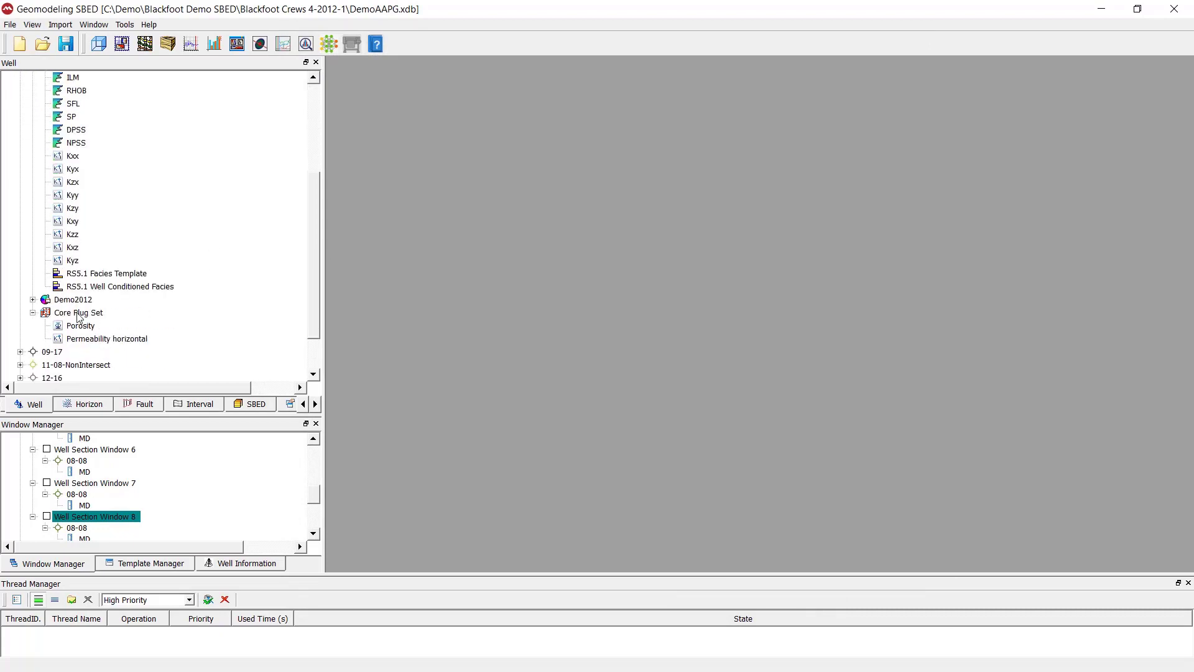
left_click(79, 316)
scroll(80, 316, "up", 2)
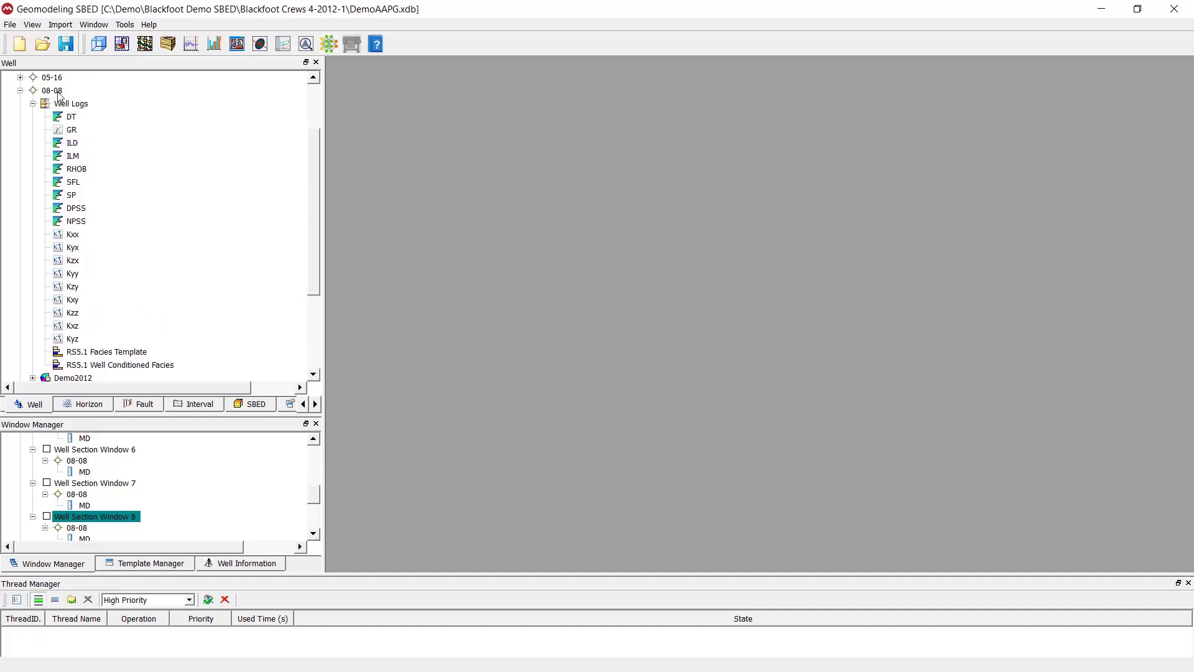
scroll(146, 218, "down", 2)
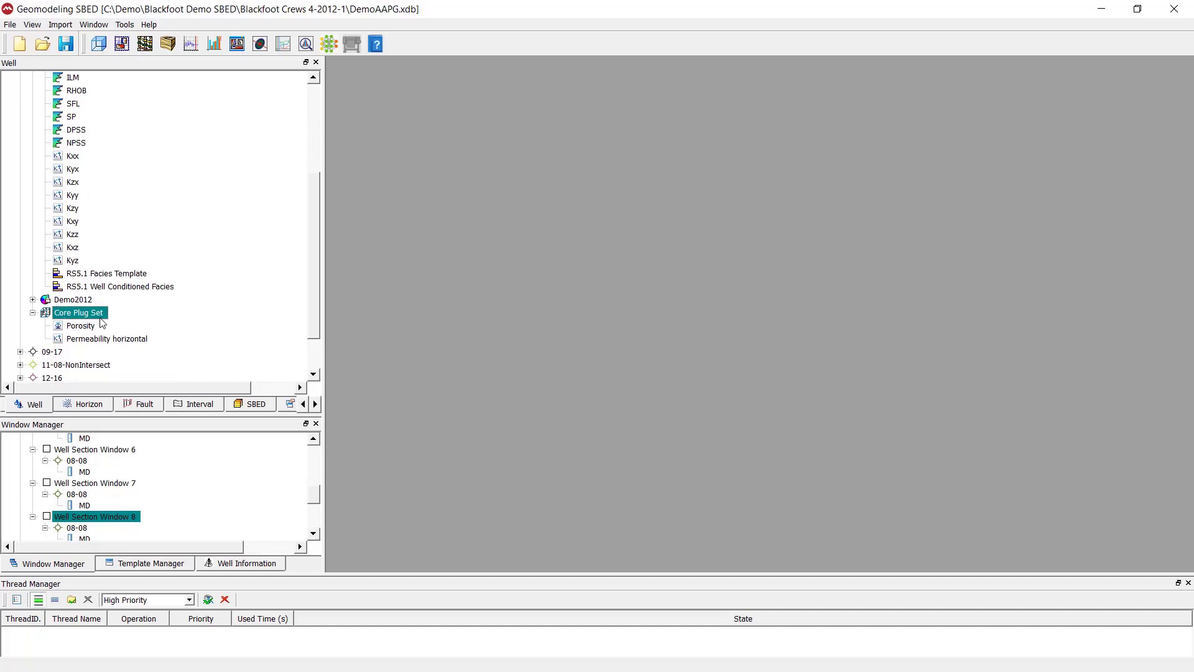
Create a new well section window and display the Core Plug Set of well 08-08 in it
left_click(145, 44)
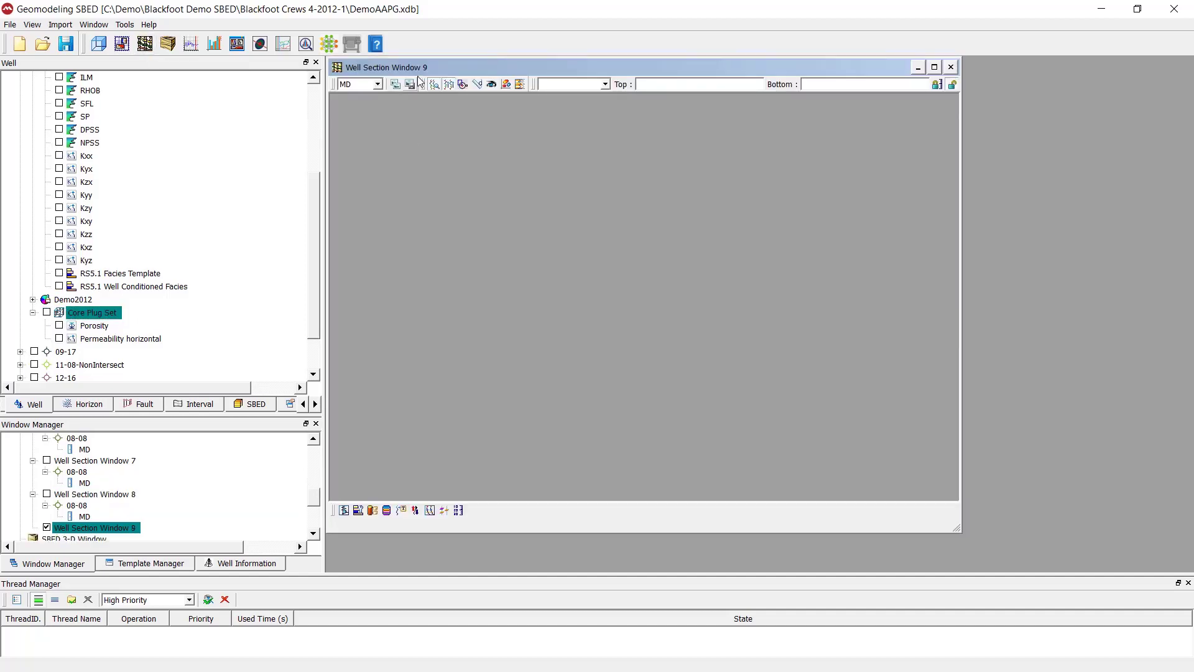
left_click(47, 311)
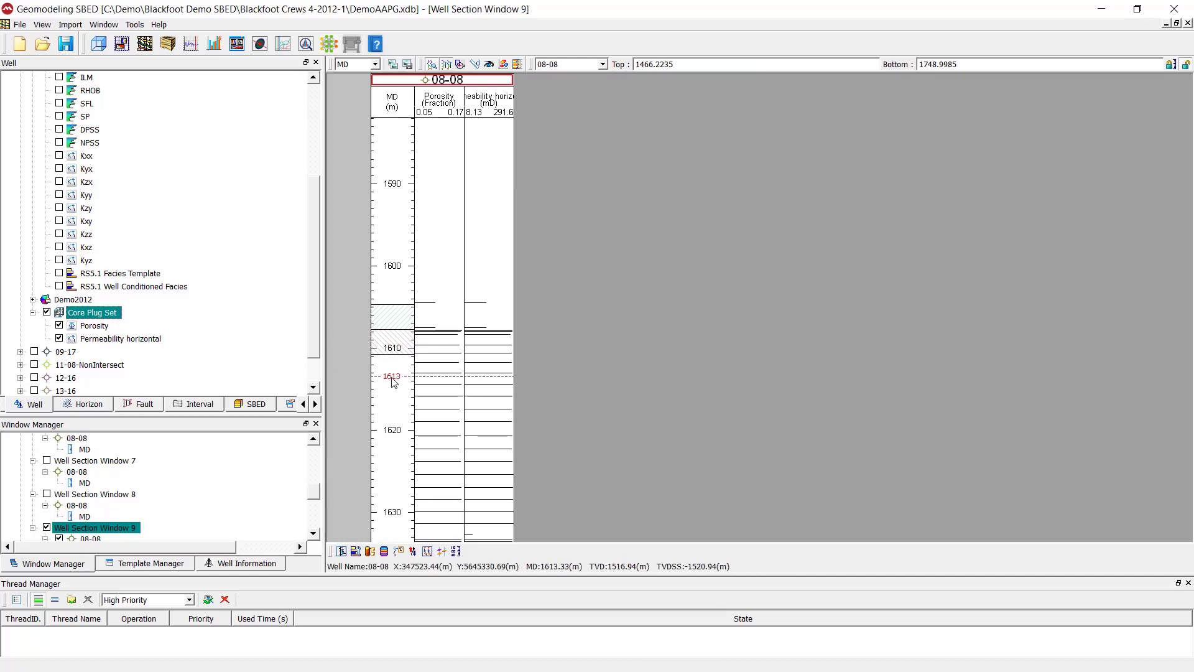
scroll(429, 366, "down", 3)
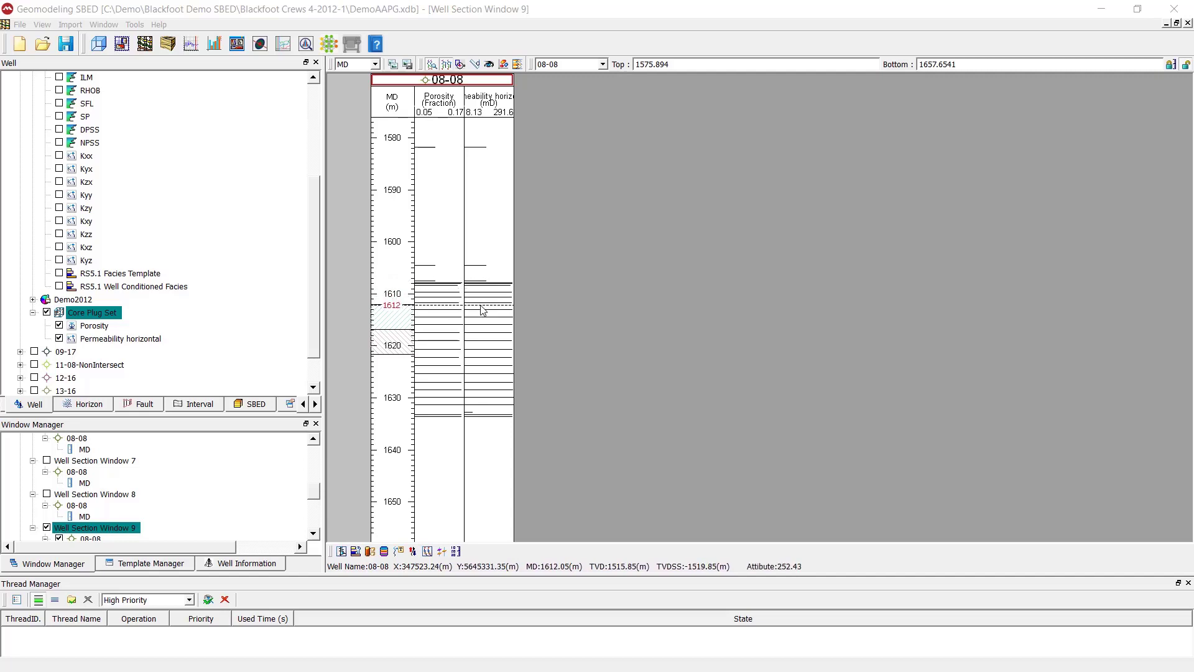
Examine the depth, porosity and horizontal permeability values in the Core Plug Set spreadsheet, and close it
left_click(219, 333)
left_click(112, 314)
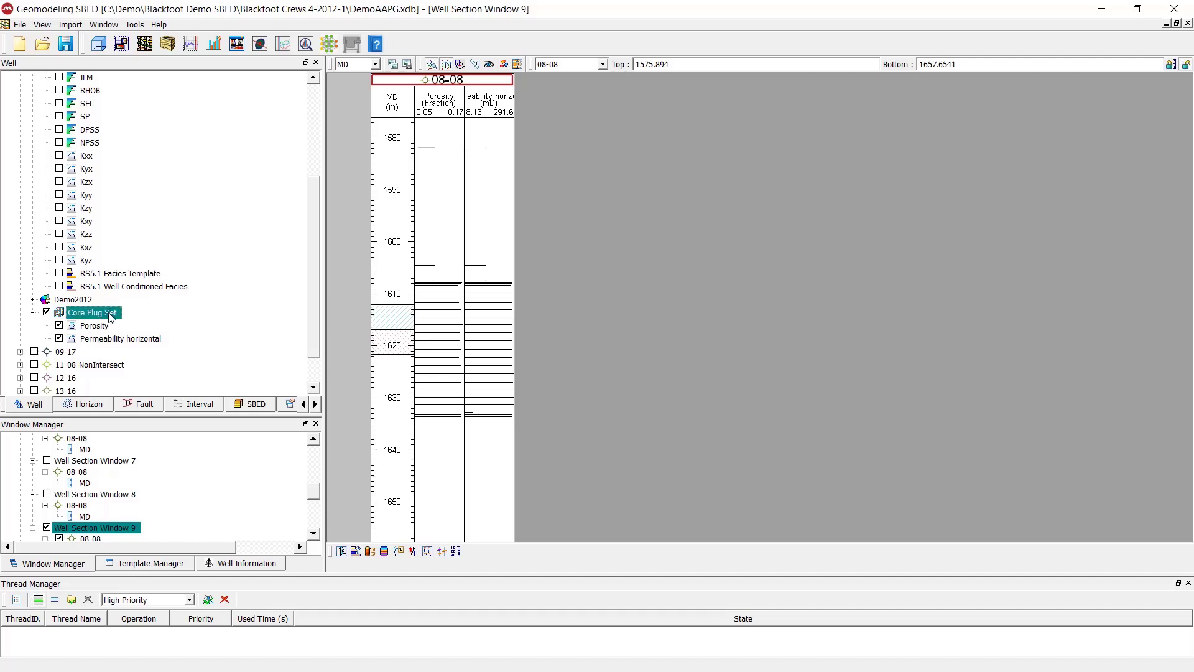
right_click(111, 317)
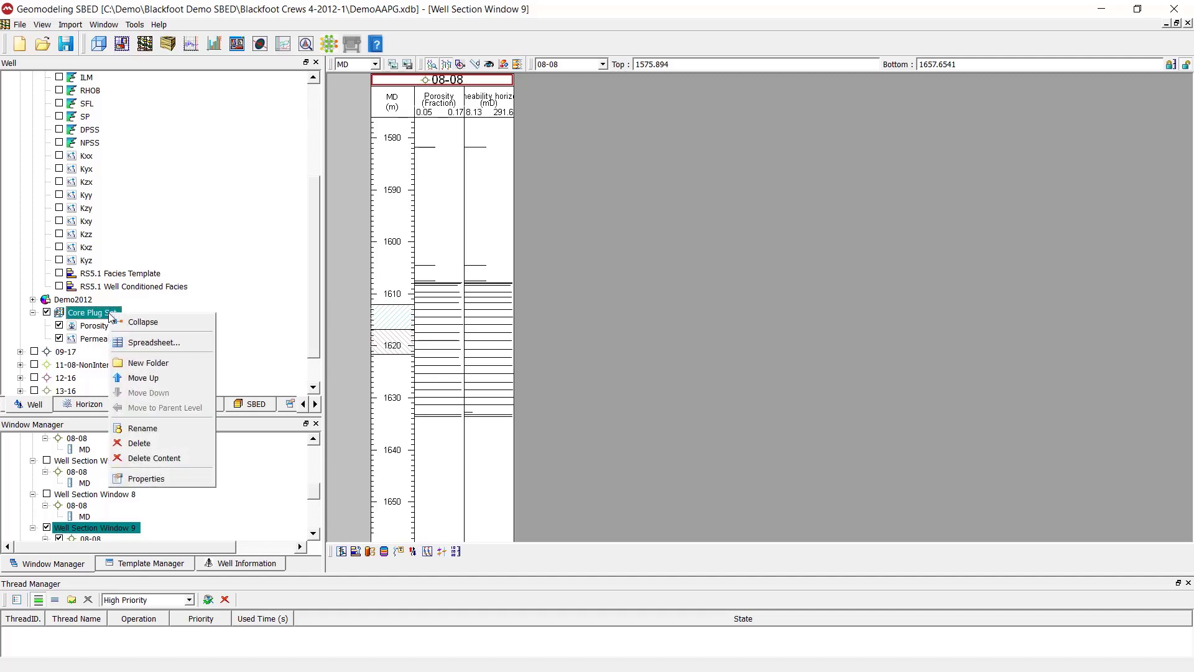
left_click(147, 343)
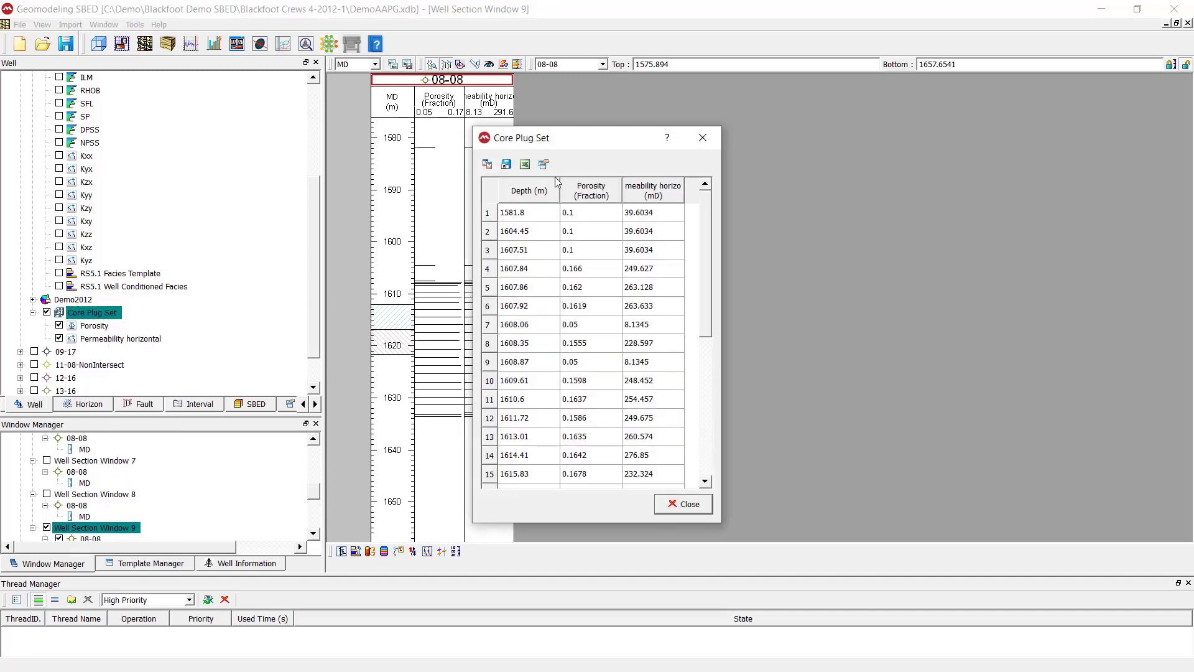
left_click_drag(587, 143, 631, 99)
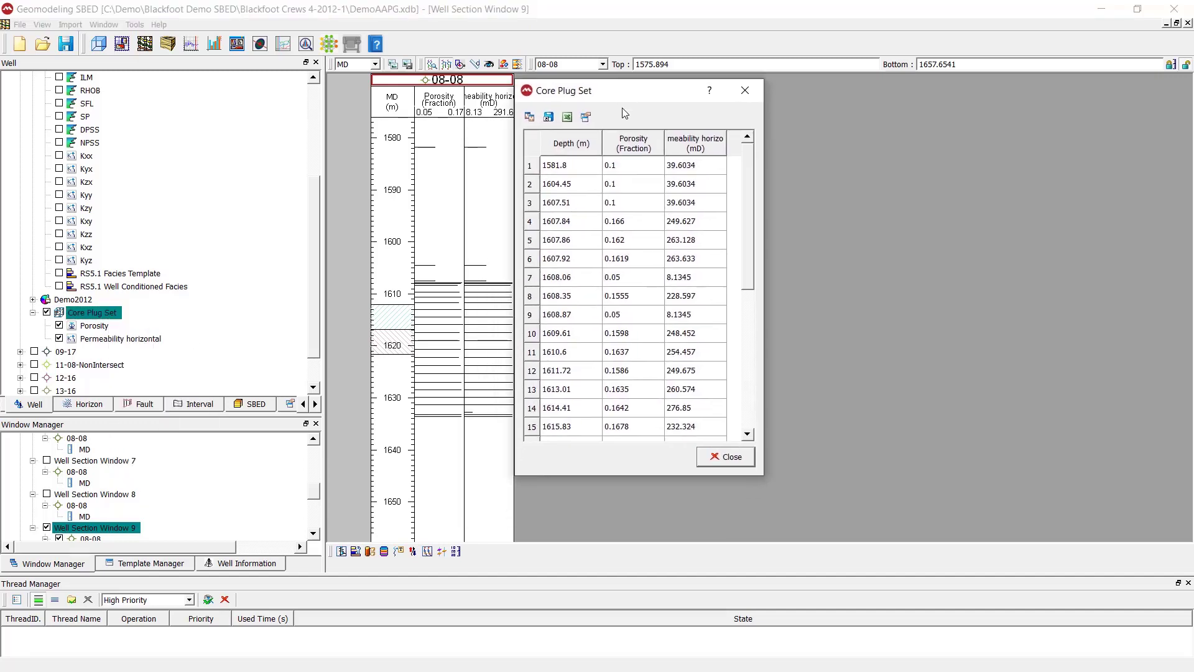
left_click(574, 171)
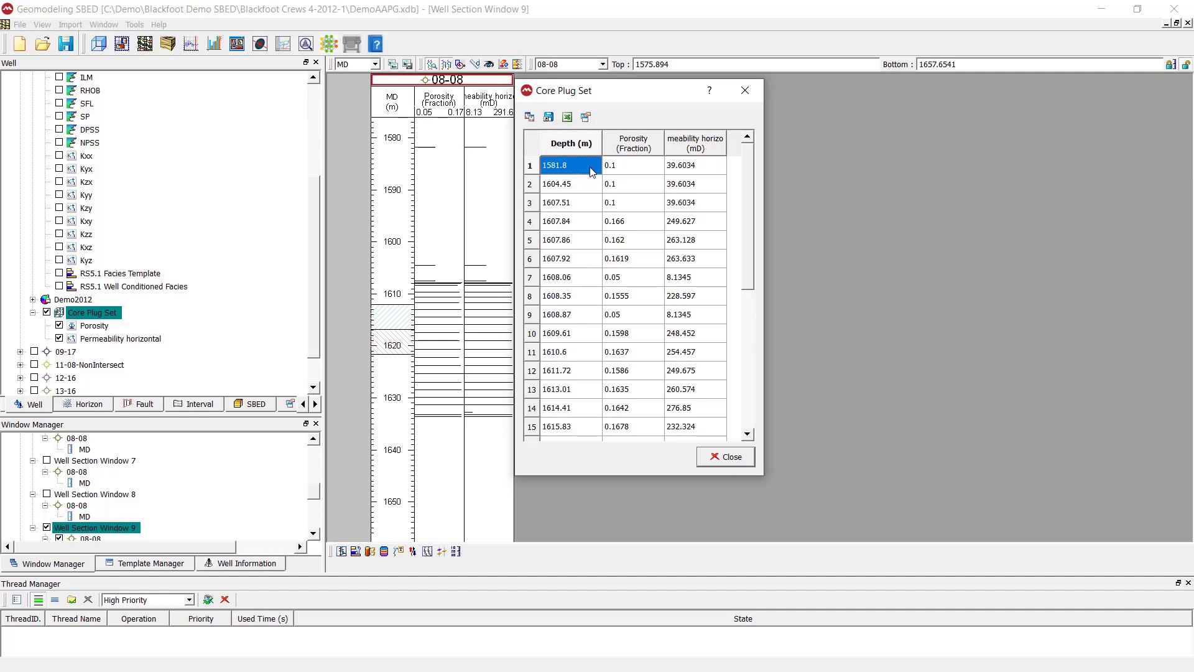
left_click(621, 173)
left_click(686, 174)
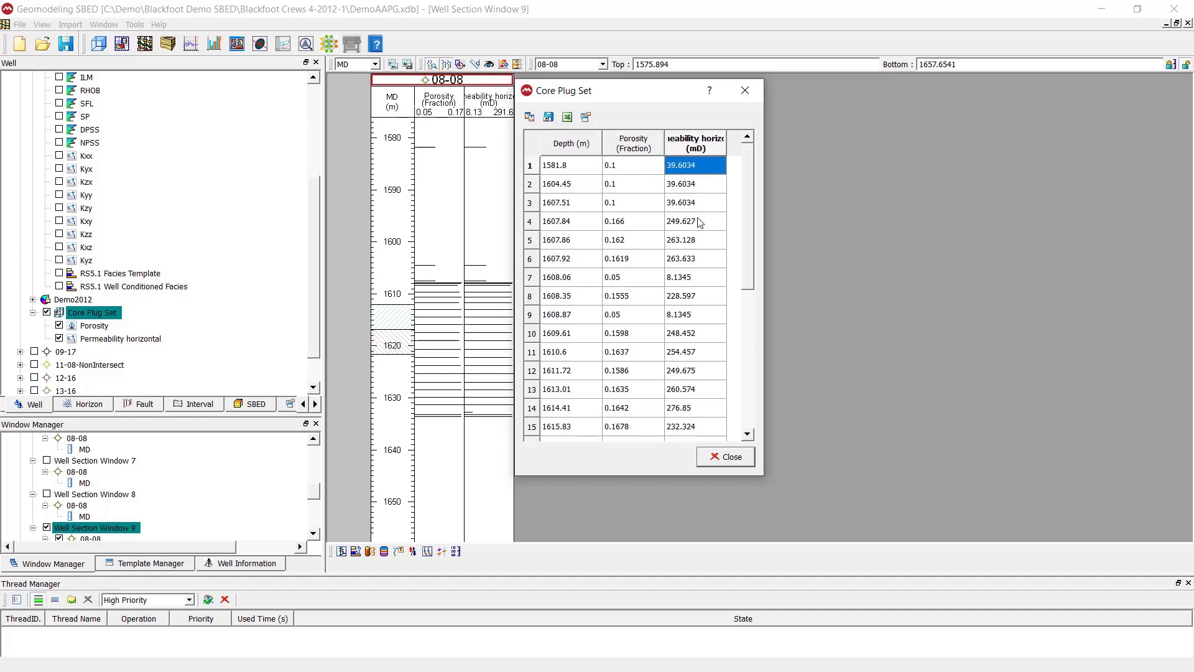
left_click(746, 90)
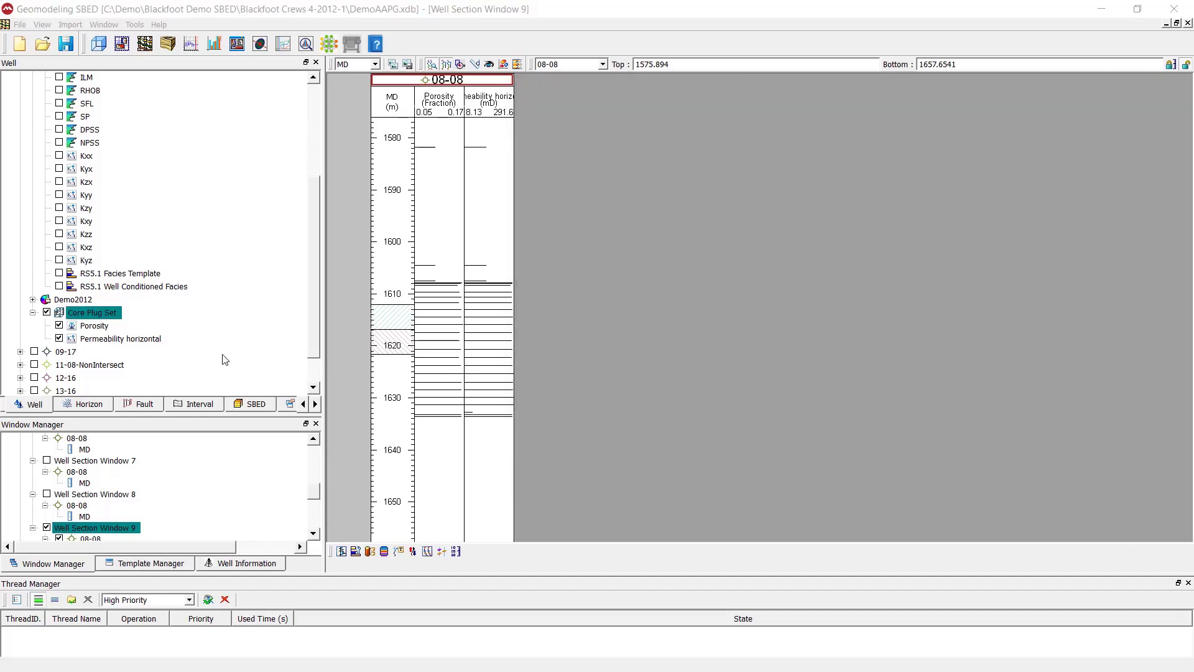
Display the core plug Porosity as visible black points with the Mode 2 line turned off, and apply it
left_click(234, 313)
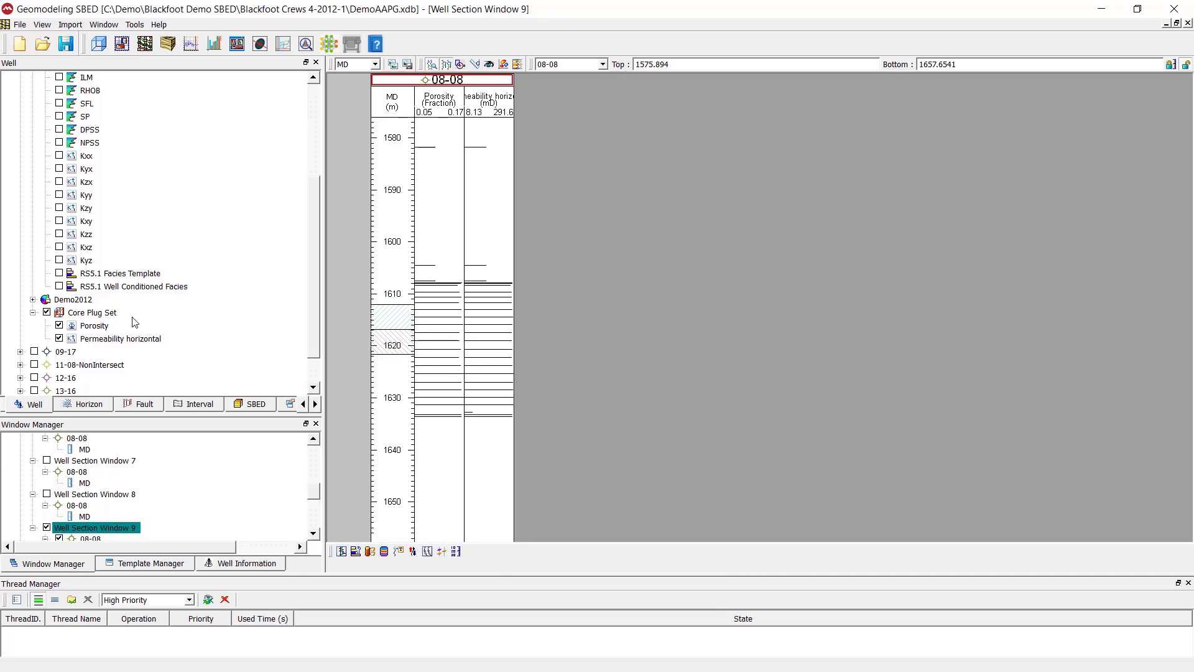
double_click(108, 327)
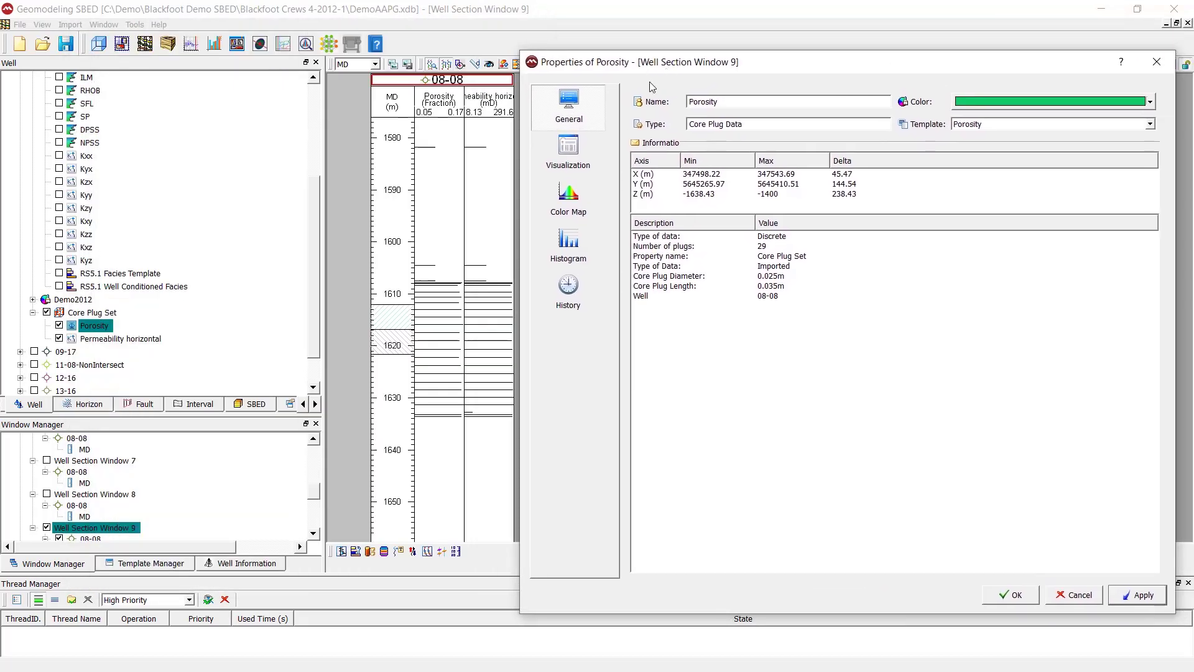
left_click(581, 149)
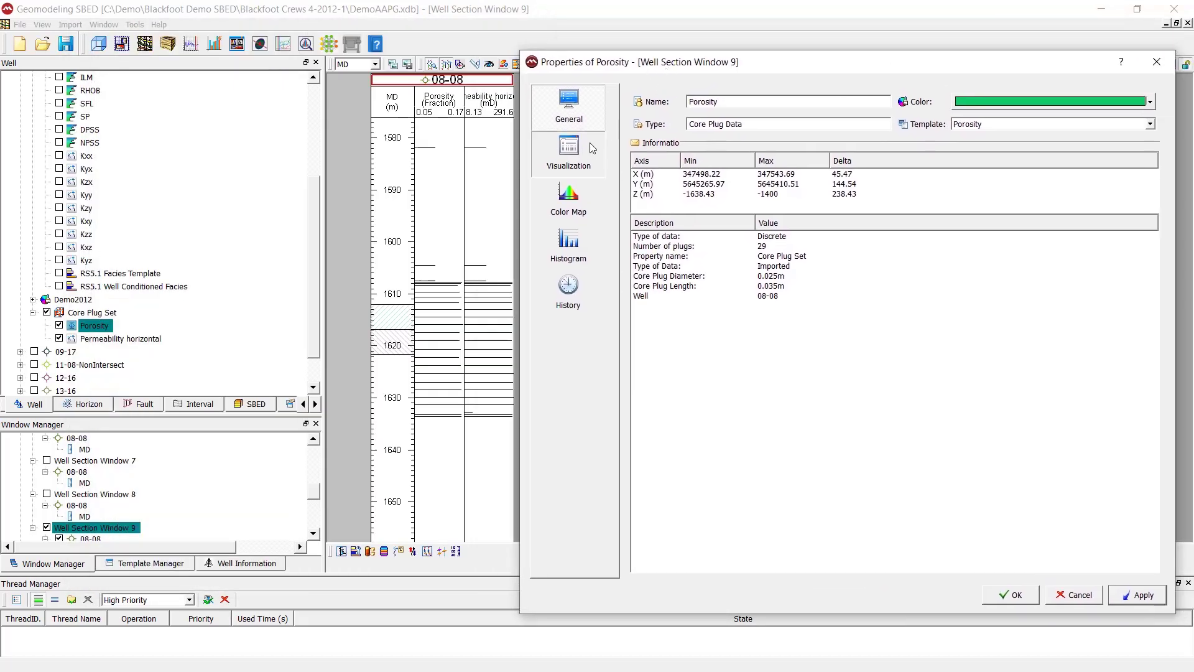
left_click_drag(630, 71, 683, 66)
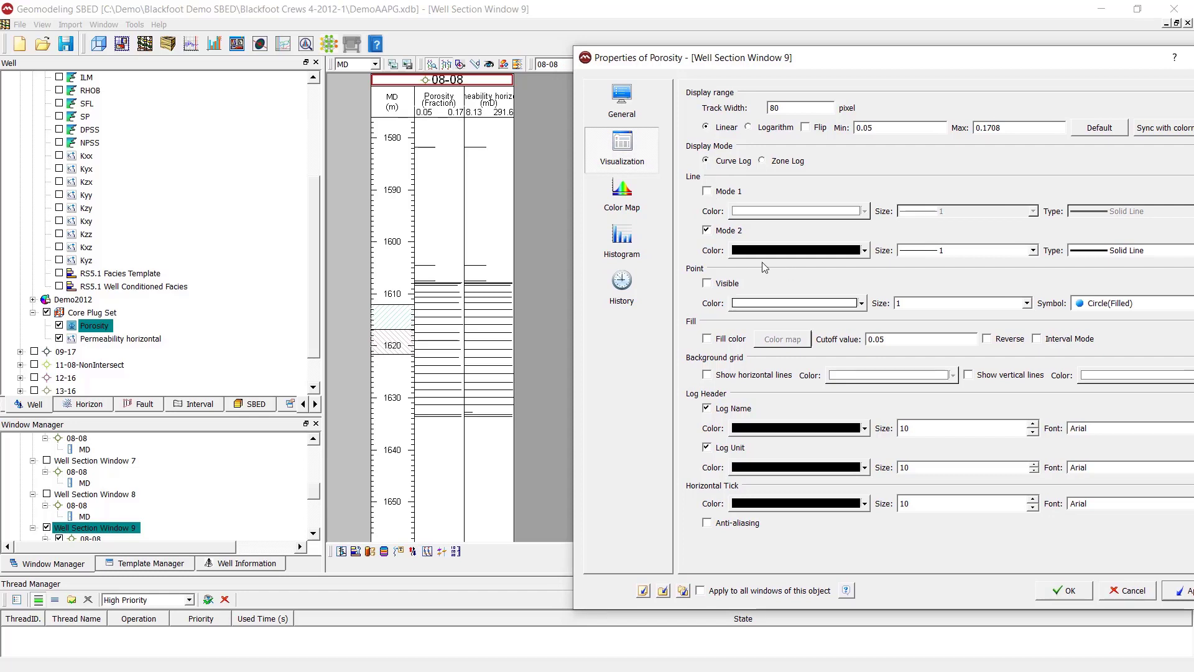
left_click(723, 285)
left_click(729, 232)
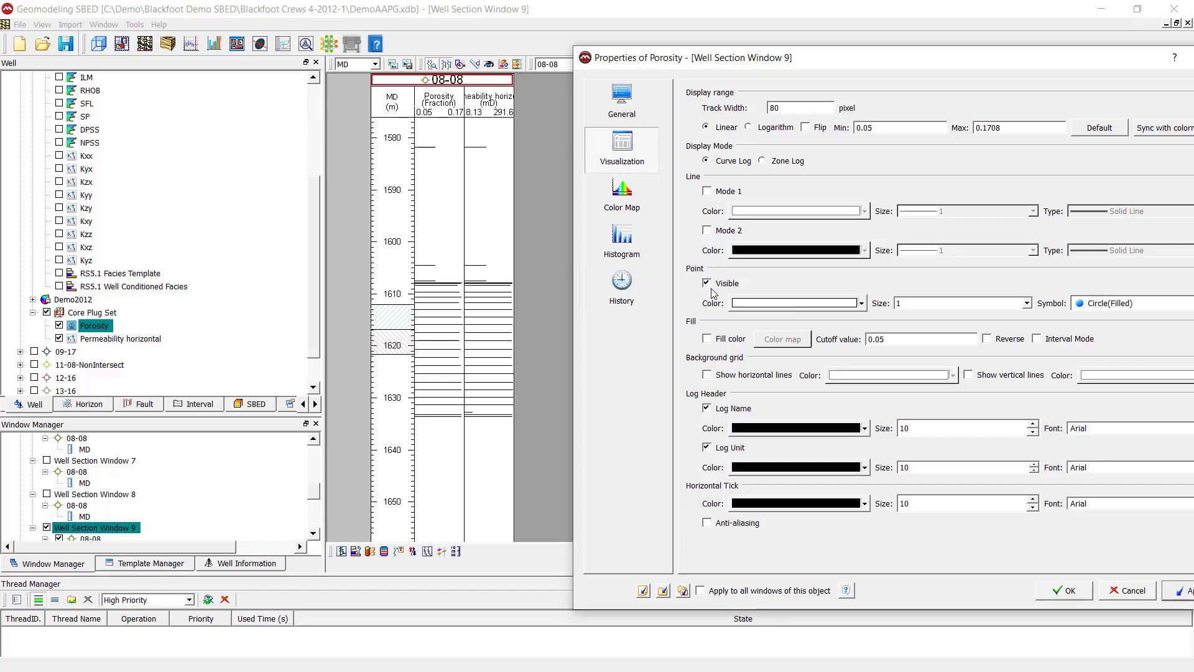
left_click(775, 309)
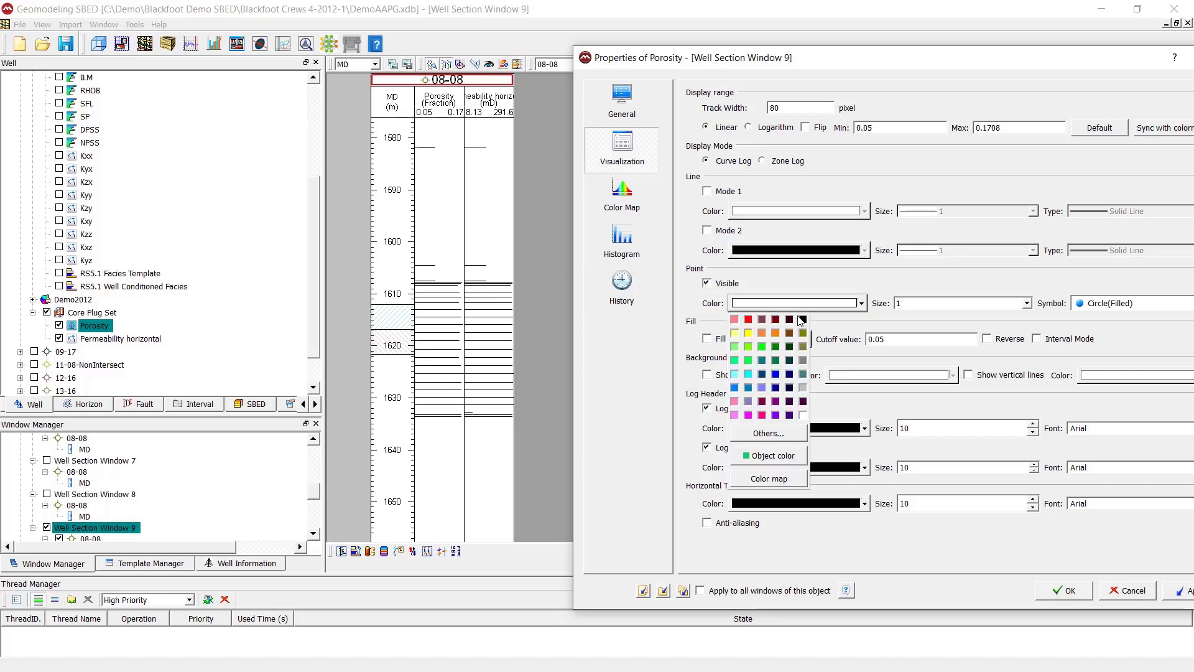
left_click(806, 322)
left_click_drag(937, 62, 871, 41)
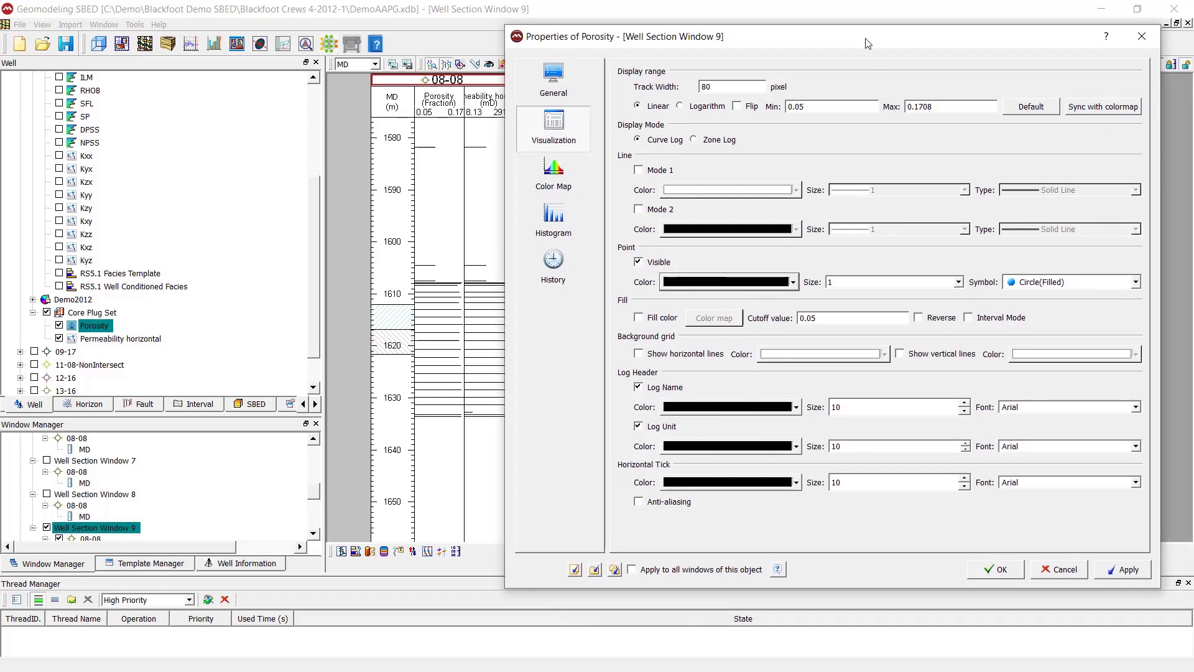
left_click(1131, 571)
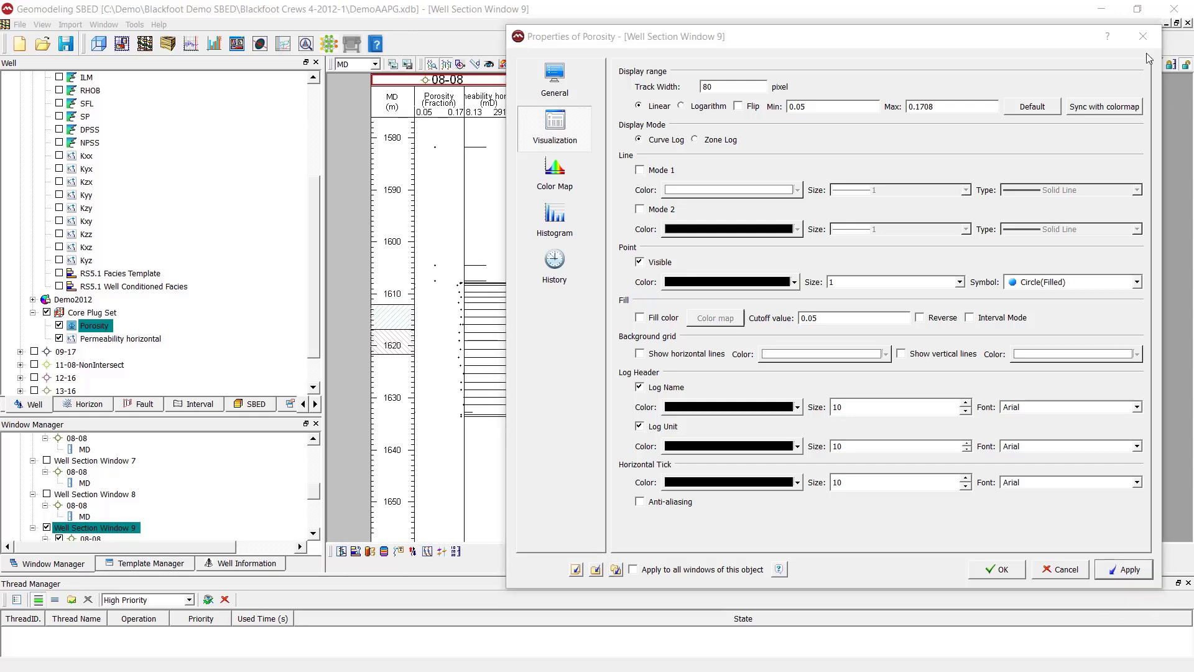
left_click(1143, 36)
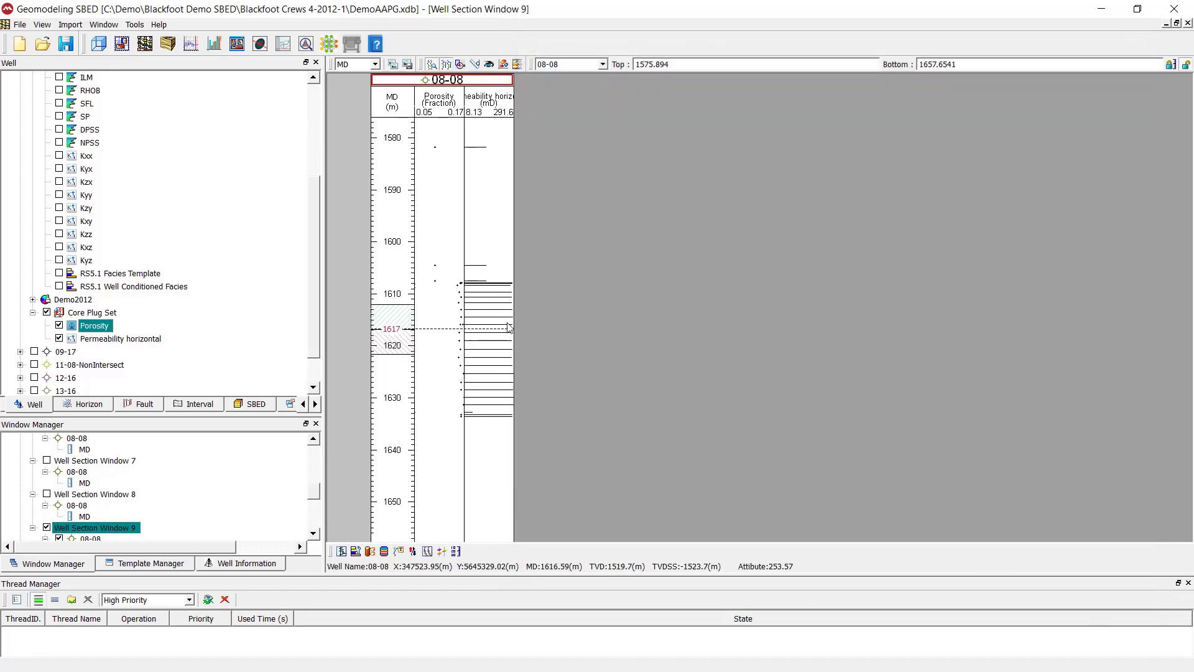
Display the Permeability horizontal track as visible black points with the Mode 2 line turned off, and apply it
double_click(499, 315)
left_click_drag(342, 35, 806, 36)
left_click(609, 142)
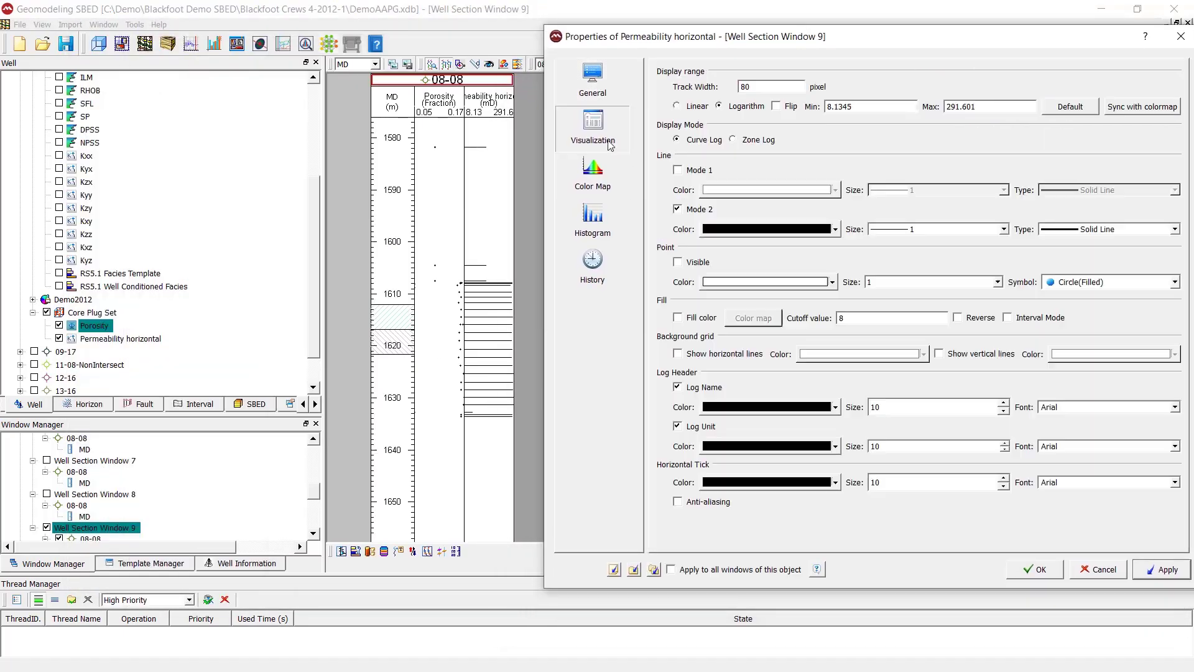
left_click(697, 263)
left_click(788, 284)
left_click(774, 298)
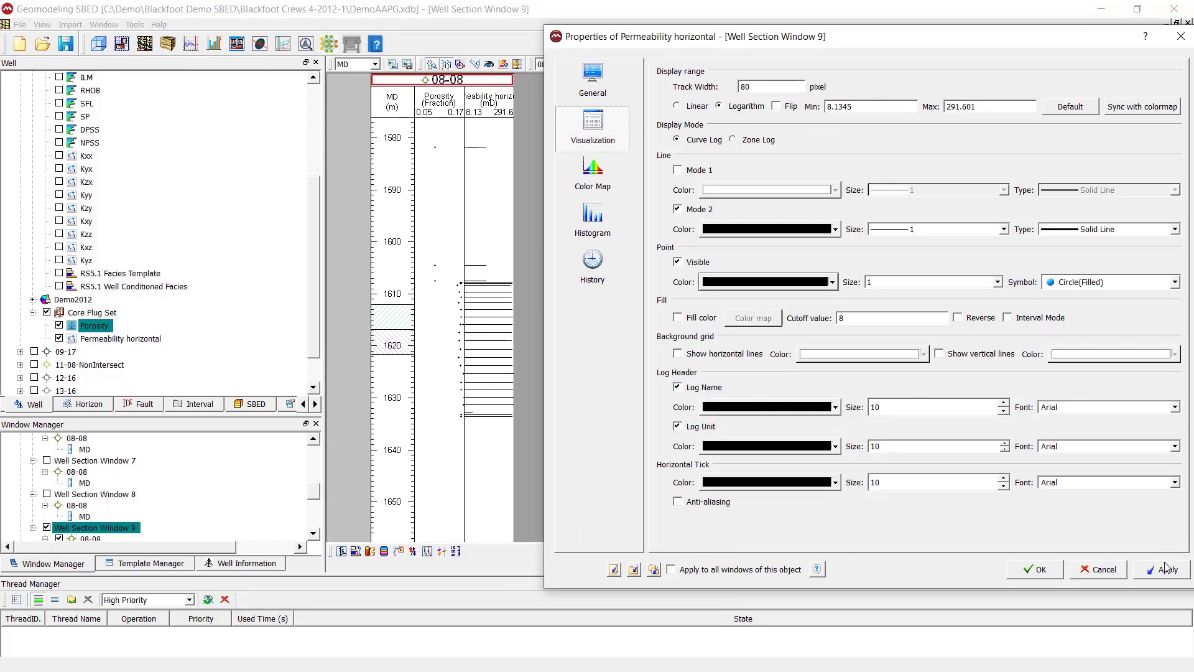
left_click(1168, 570)
left_click(697, 210)
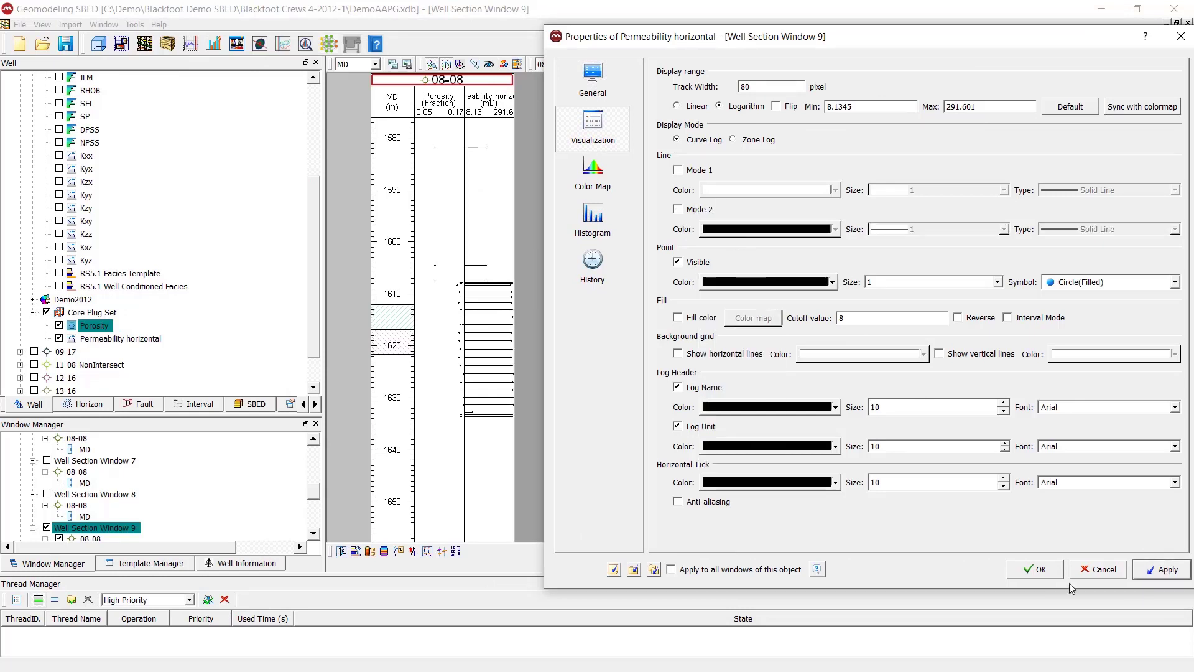
left_click(1163, 571)
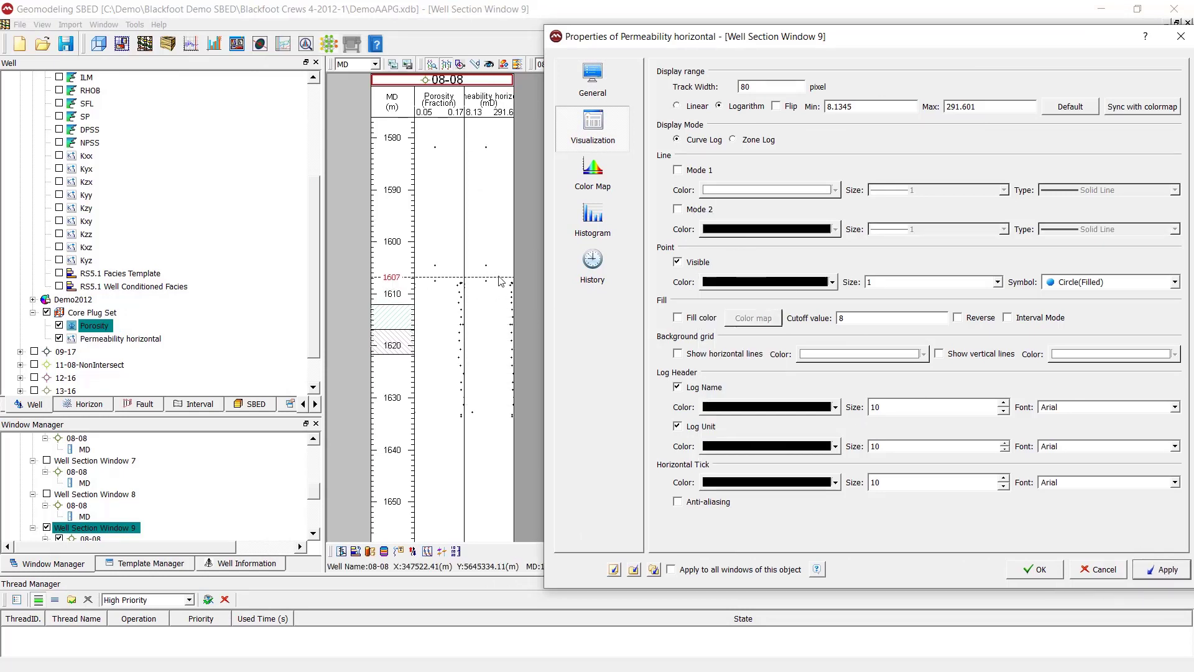